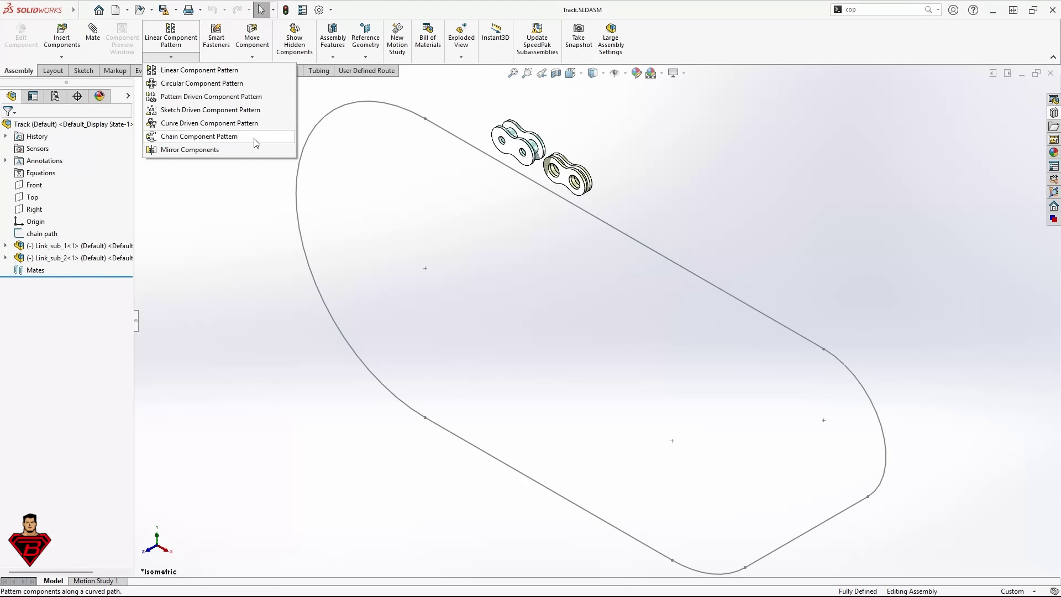
# Identify the chain path sketch and the Link_sub_1 and Link_sub_2 subassemblies by selecting each in turn.
pyautogui.click(54, 235)
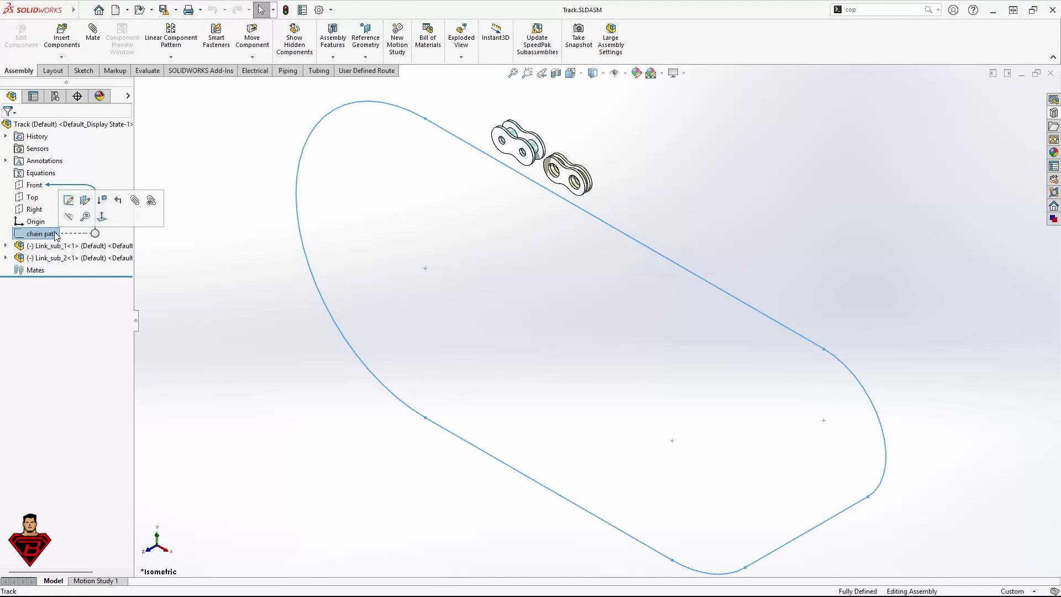
pyautogui.click(55, 246)
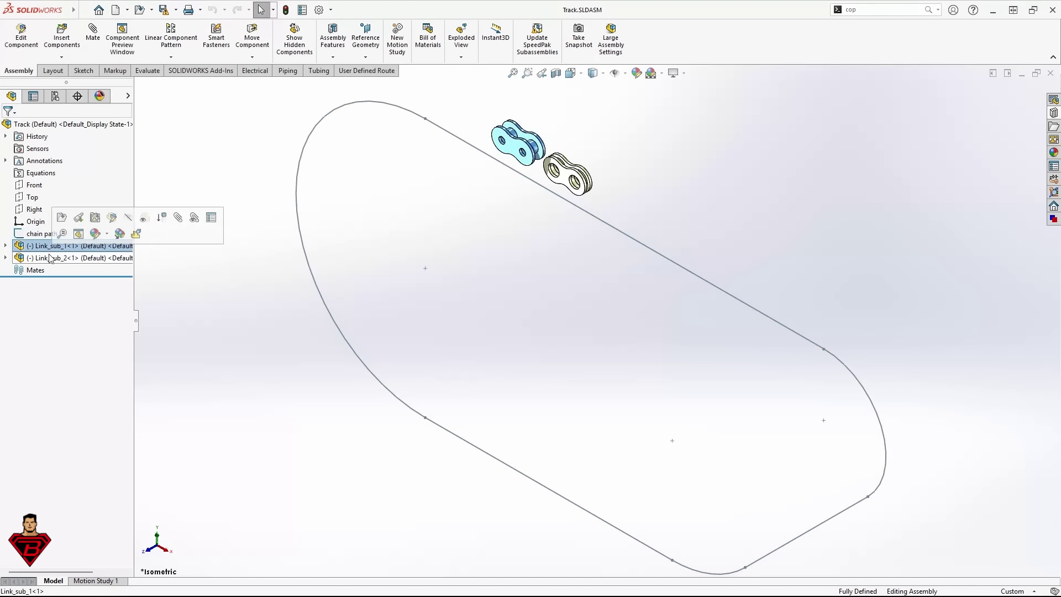
pyautogui.click(56, 258)
pyautogui.click(221, 406)
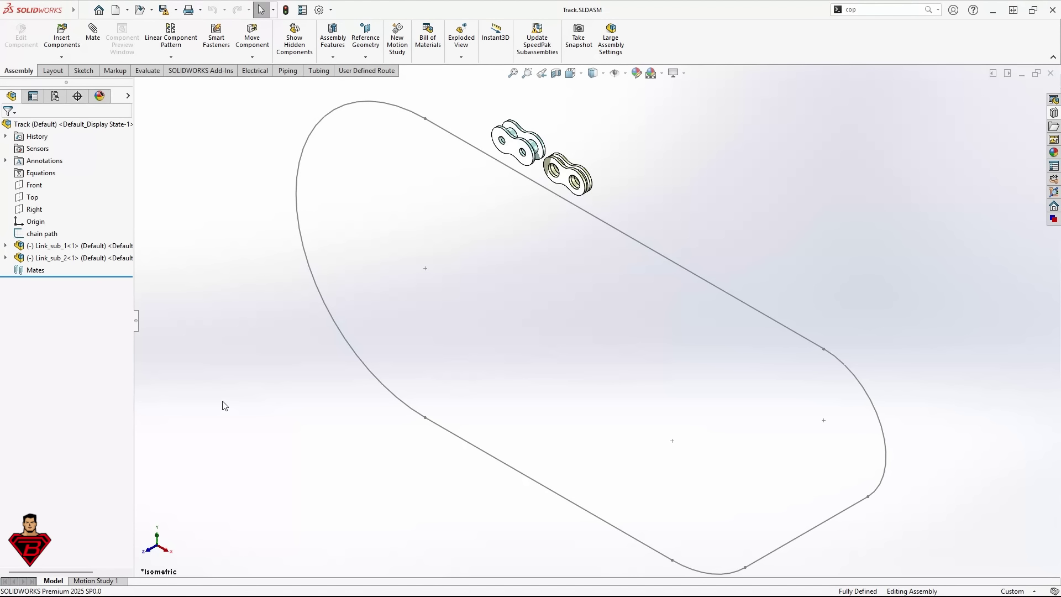
pyautogui.click(172, 56)
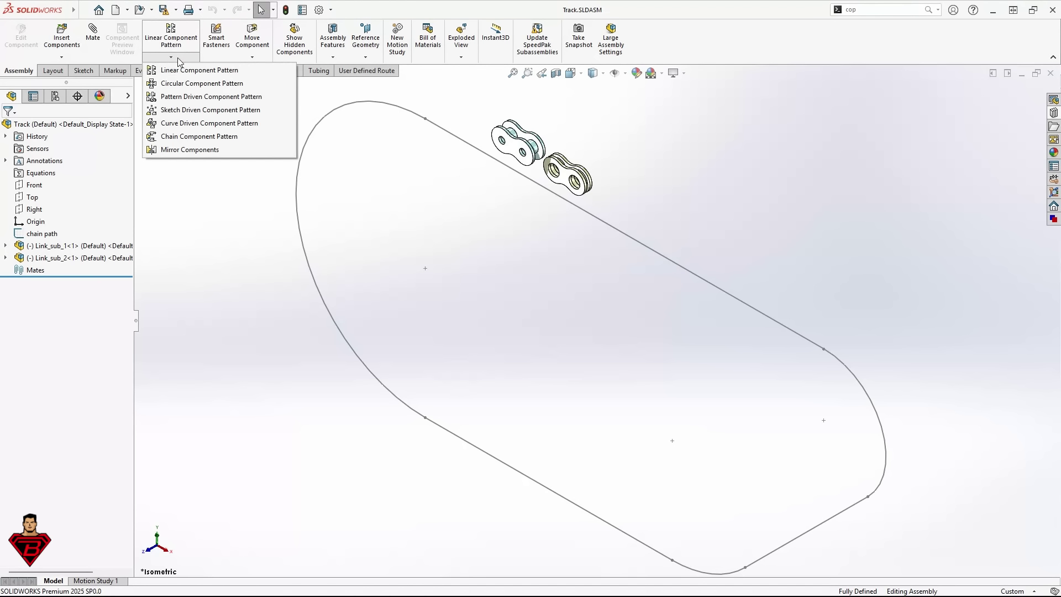
pyautogui.click(196, 136)
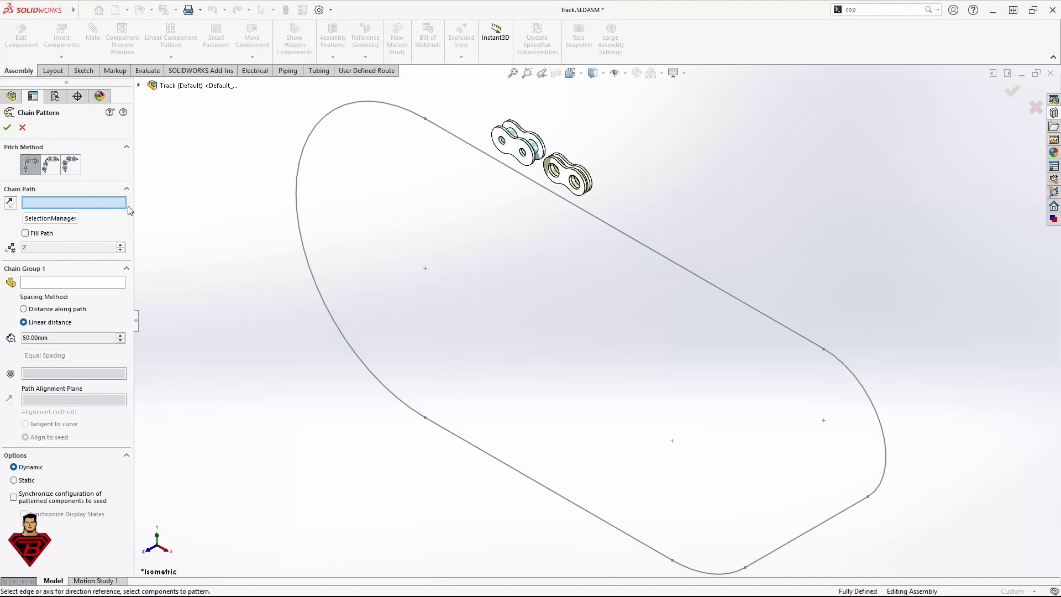
pyautogui.moveTo(134, 208); pyautogui.dragTo(156, 208)
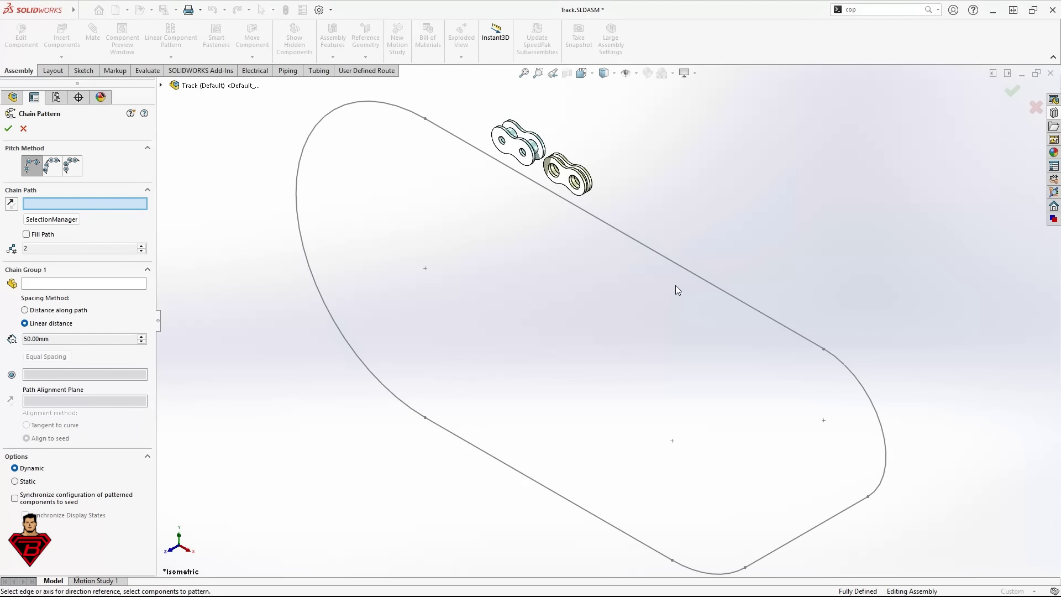
pyautogui.click(52, 174)
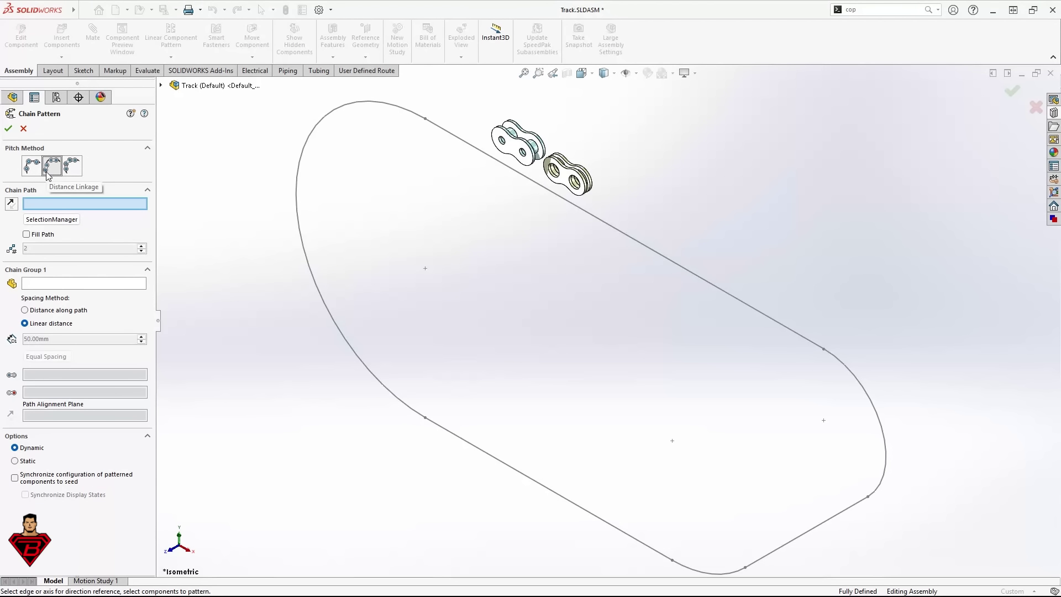
pyautogui.click(47, 172)
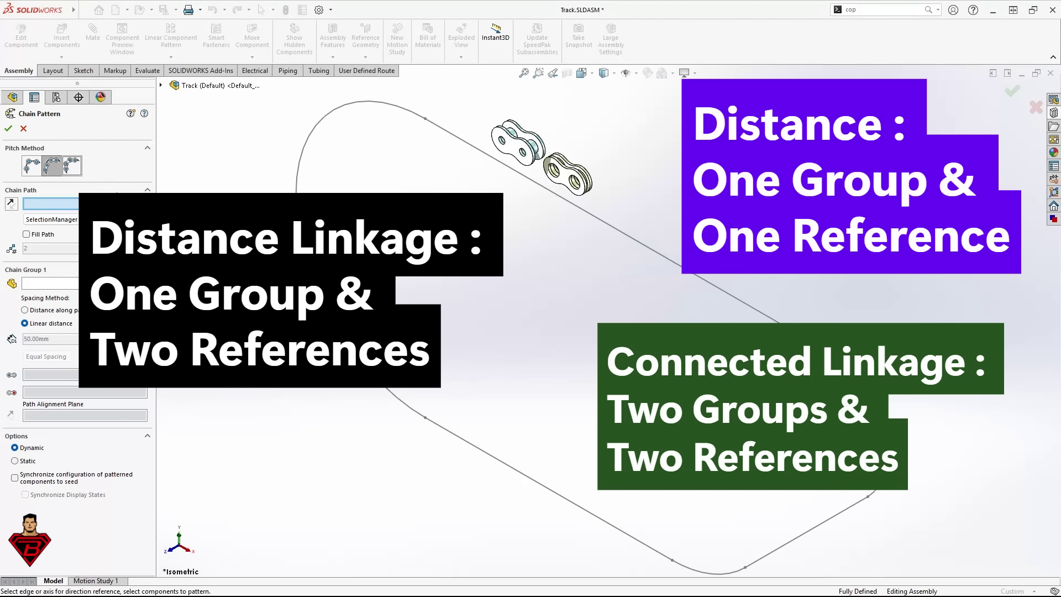
pyautogui.click(58, 165)
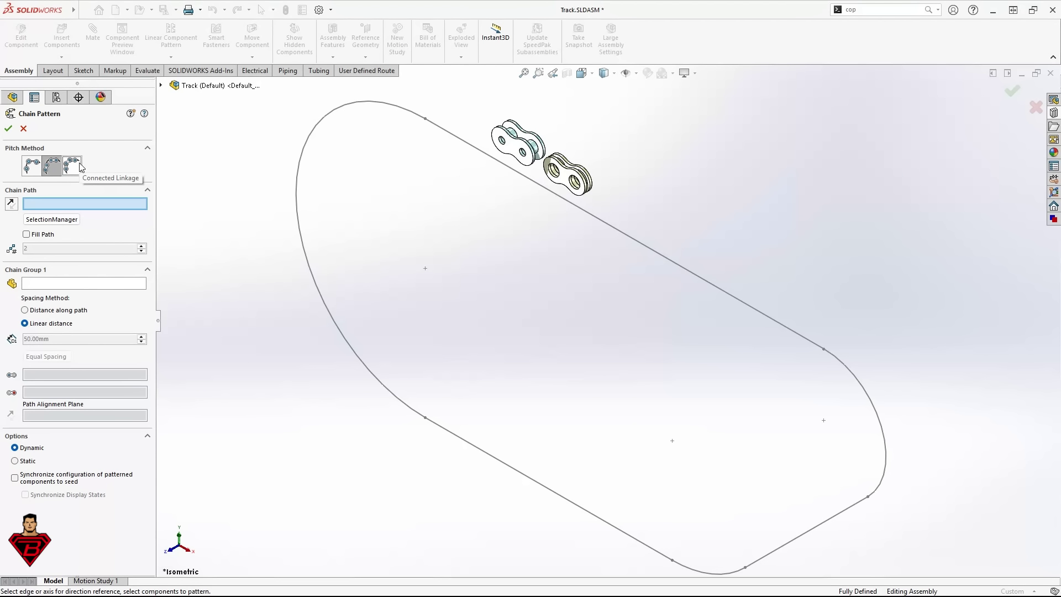
pyautogui.click(73, 166)
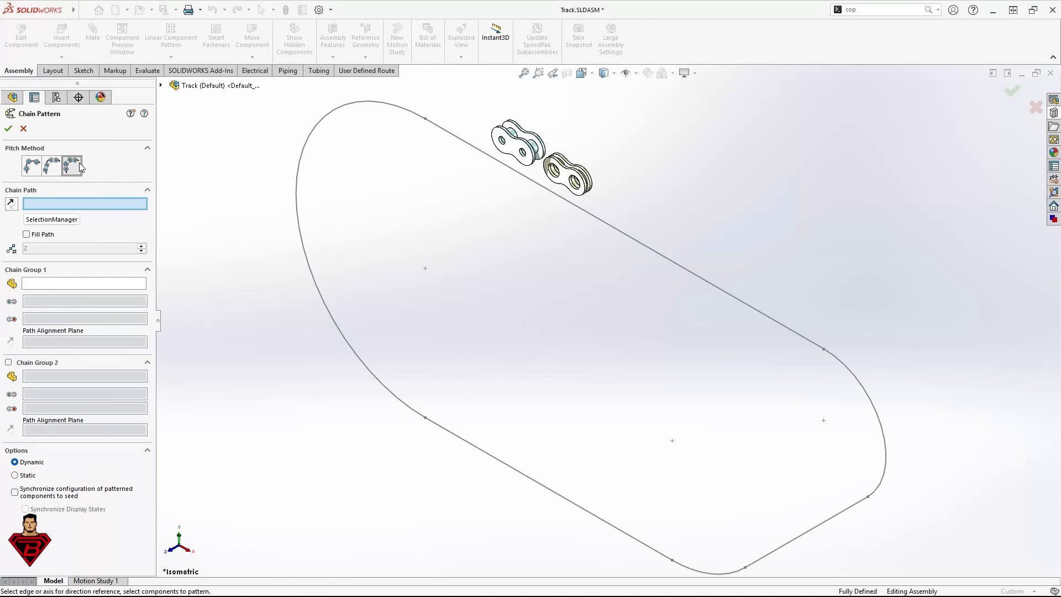
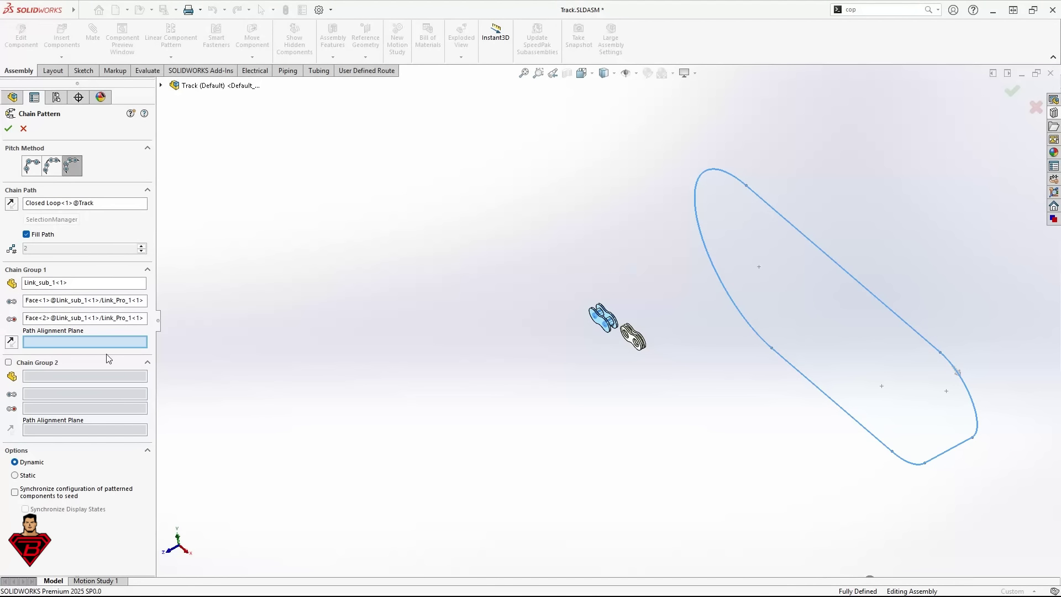
pyautogui.scroll(-5, 598, 333)
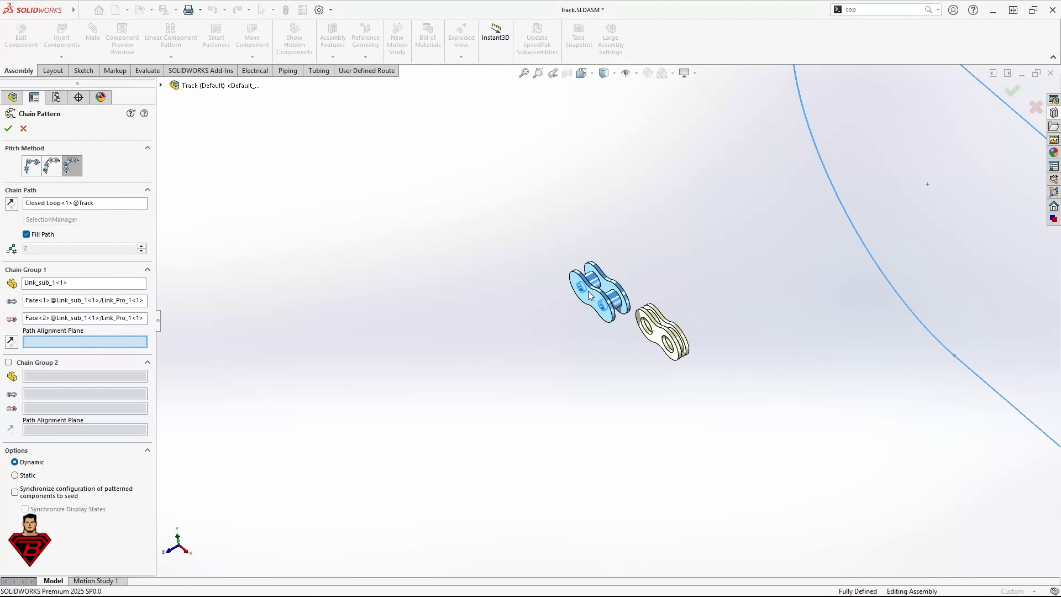
pyautogui.scroll(5, 668, 262)
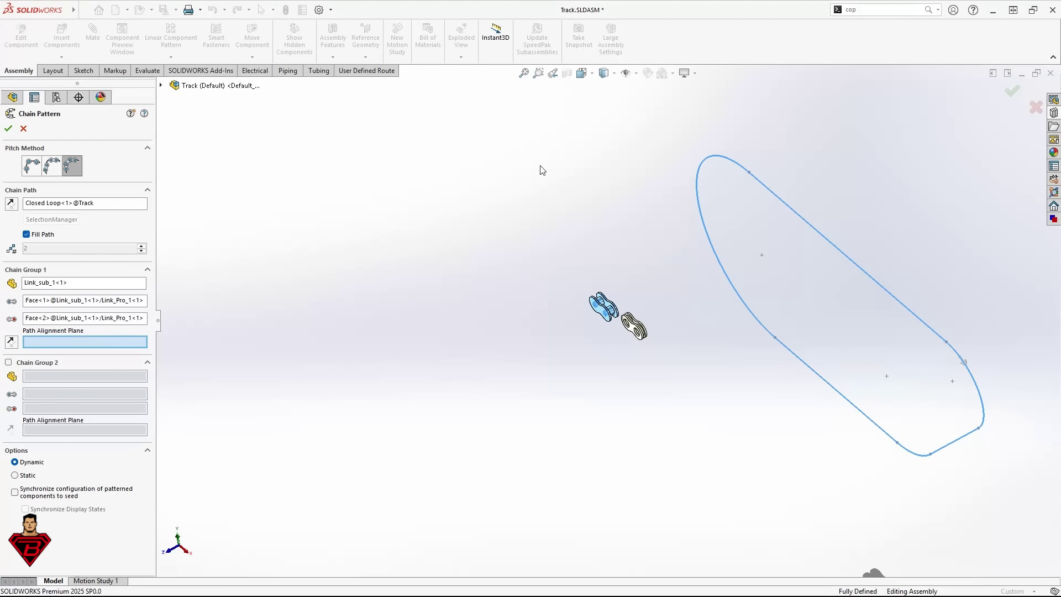
pyautogui.click(8, 129)
# Highlight the chain path sketch and view the track assembly in isometric orientation.
pyautogui.click(7, 247)
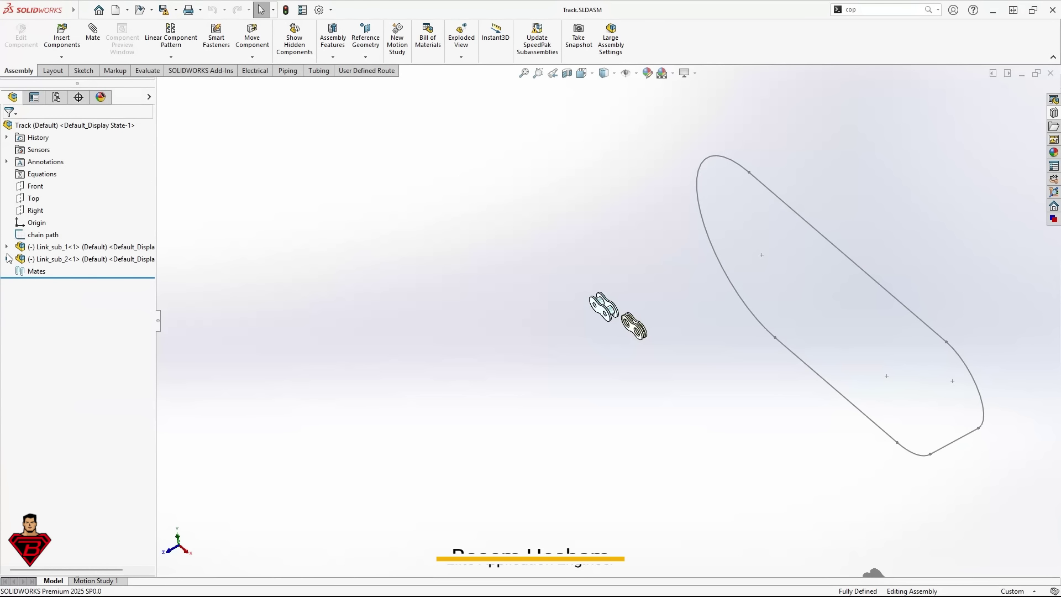
pyautogui.click(44, 236)
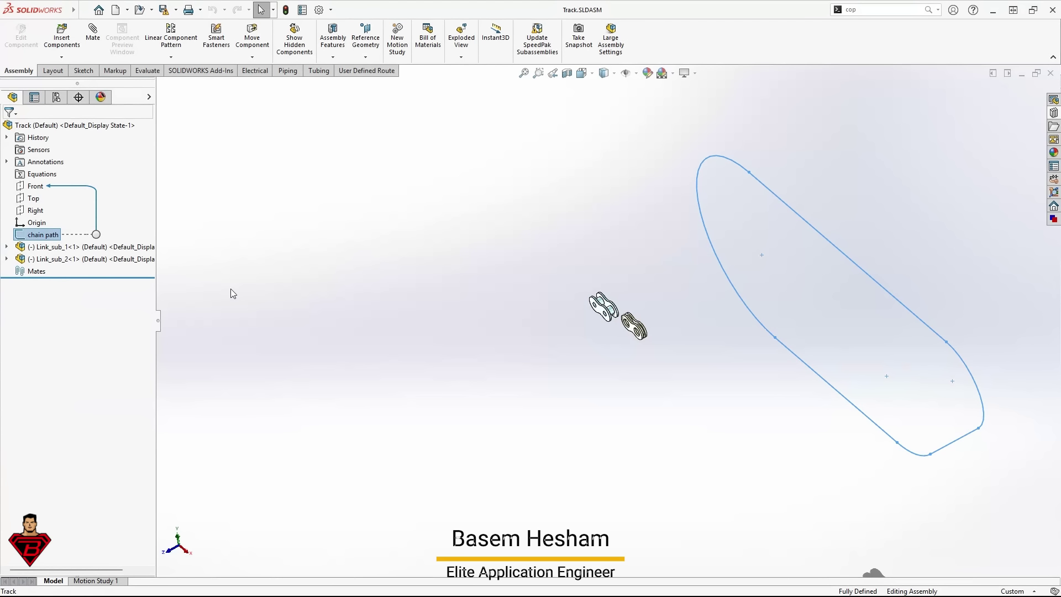
pyautogui.hotkey('ctrl', '7')
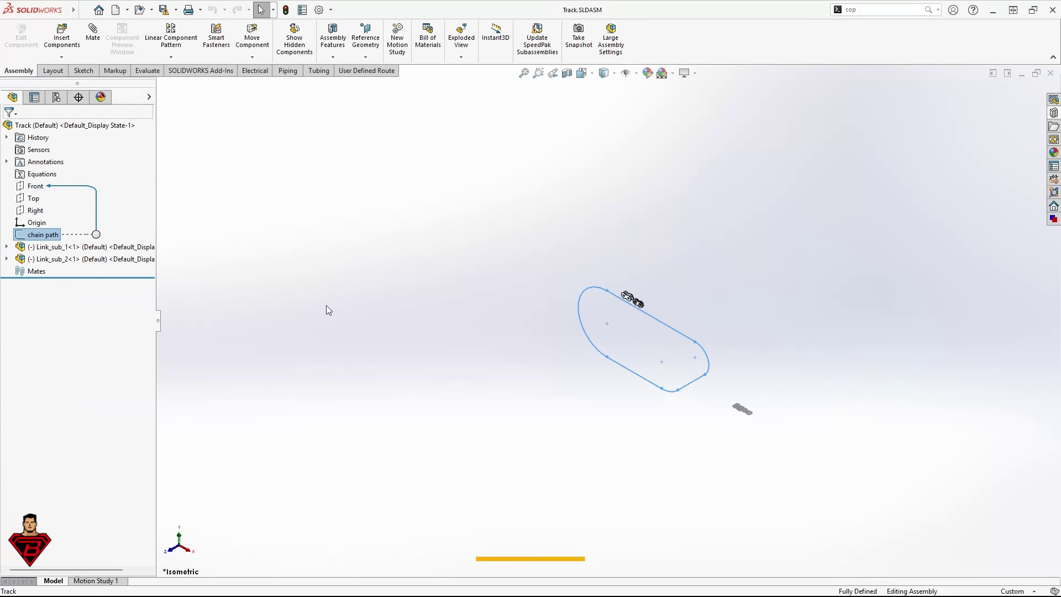
# Open the Link_sub_1 subassembly in its own window, accepting the older-version notice.
pyautogui.click(66, 247)
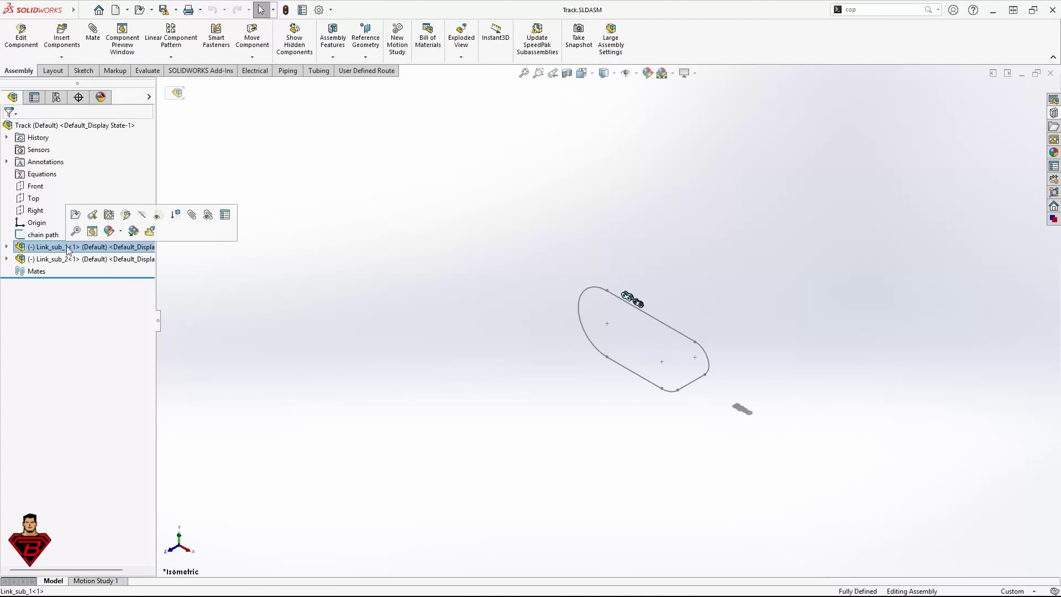
pyautogui.click(91, 222)
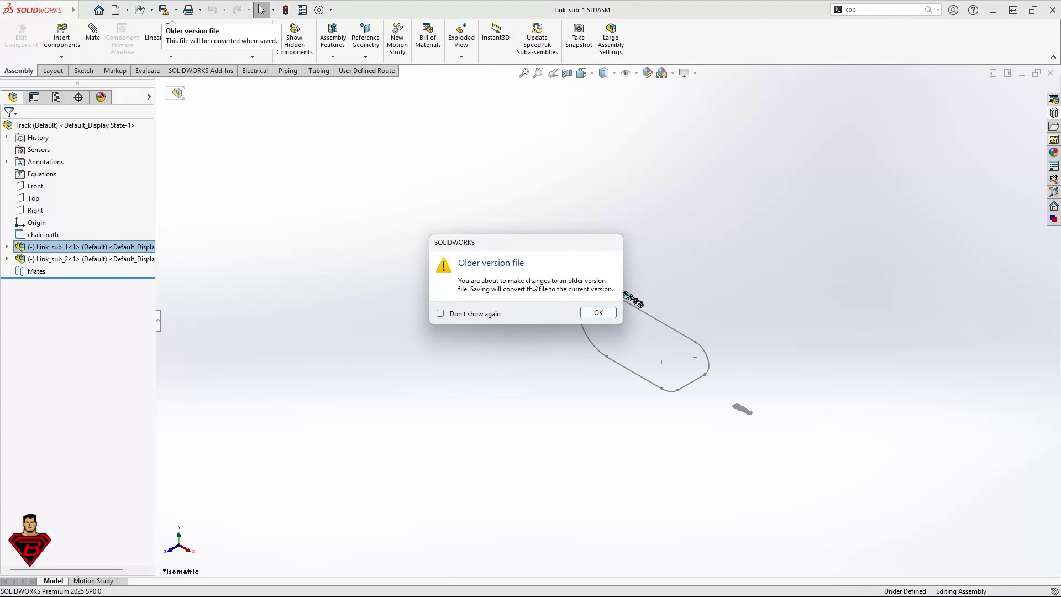
pyautogui.click(601, 313)
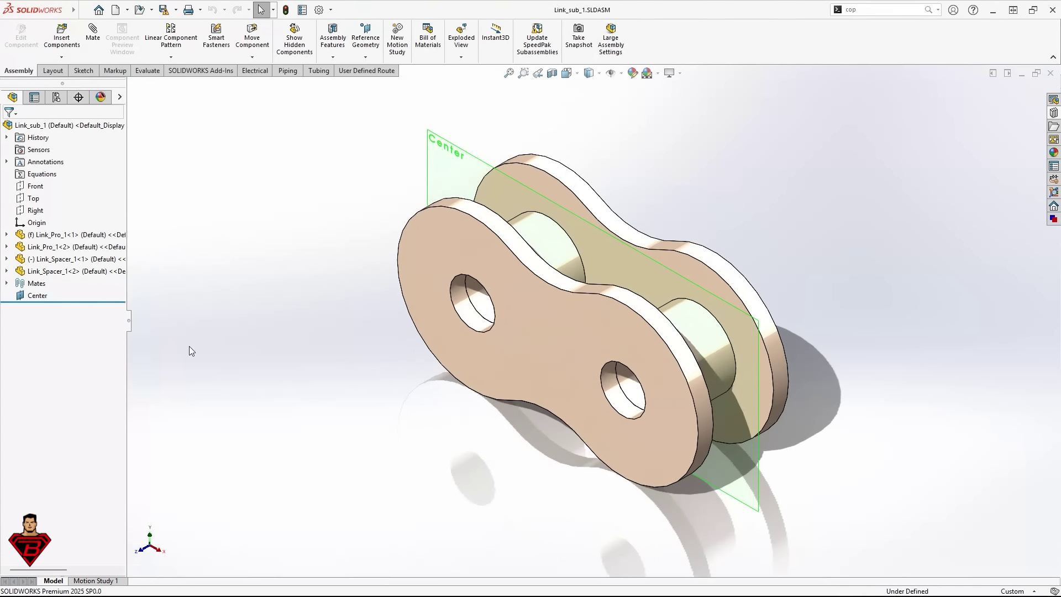
# Examine the Center reference plane between the two link plates of Link_sub_1 from several angles, and return to the track assembly.
pyautogui.moveTo(128, 289); pyautogui.dragTo(228, 299)
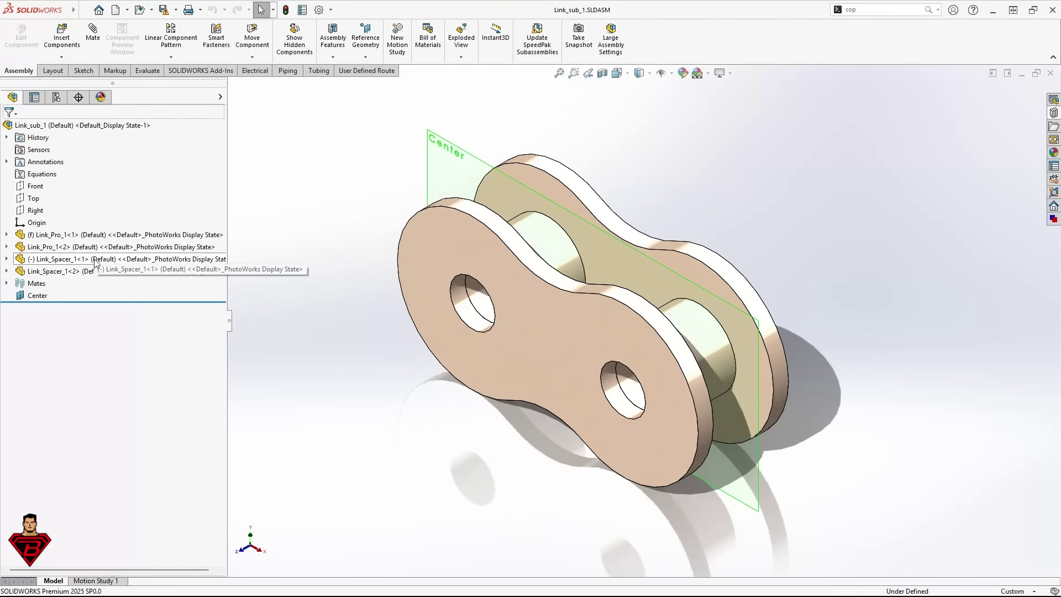
pyautogui.click(93, 293)
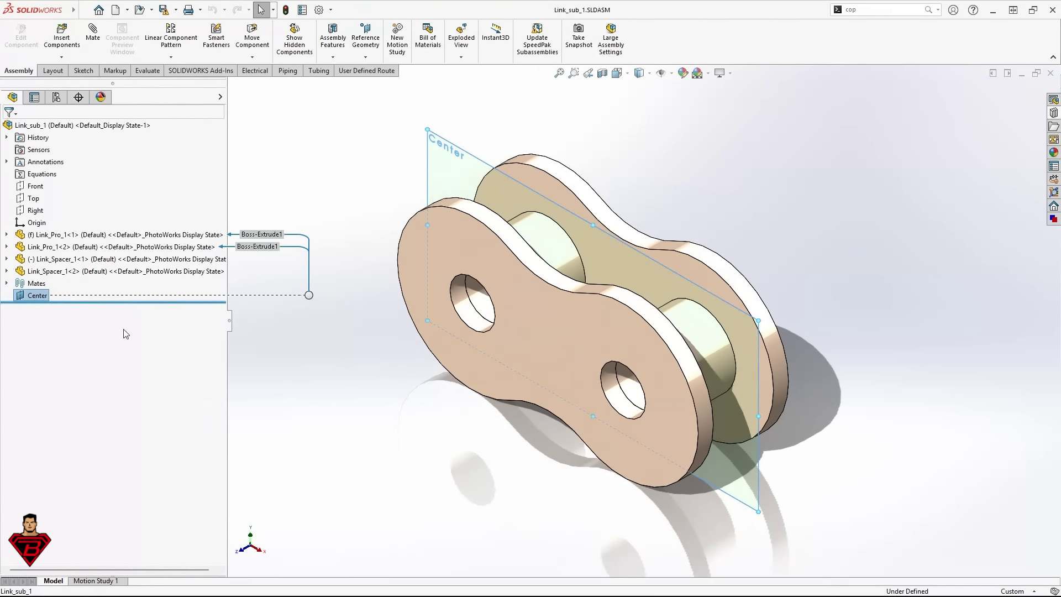
pyautogui.moveTo(406, 410); pyautogui.dragTo(374, 433, button='middle')
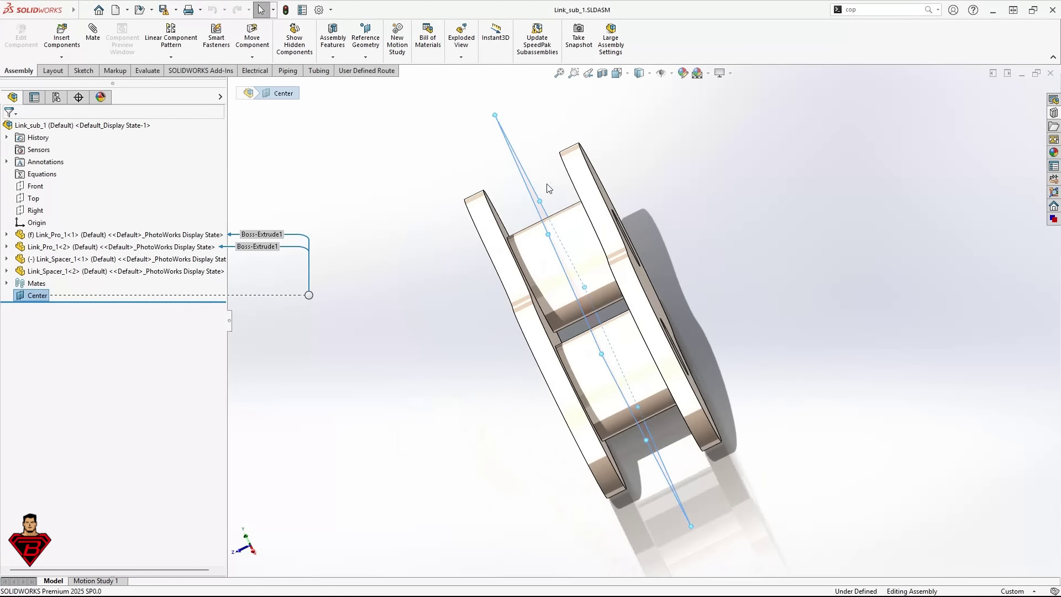
pyautogui.moveTo(539, 205); pyautogui.dragTo(509, 221, button='middle')
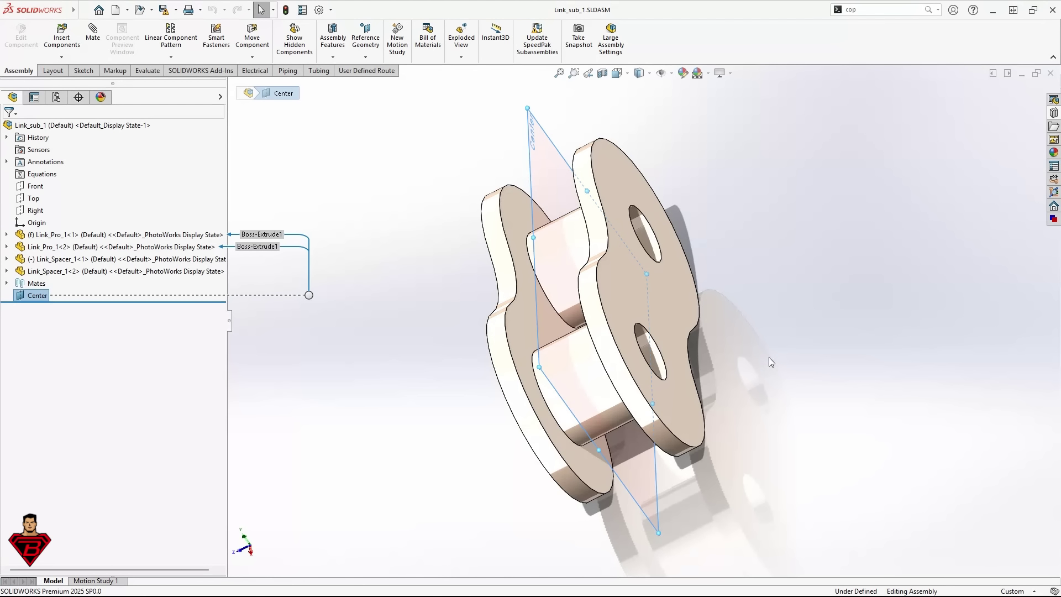
pyautogui.hotkey('ctrl', '7')
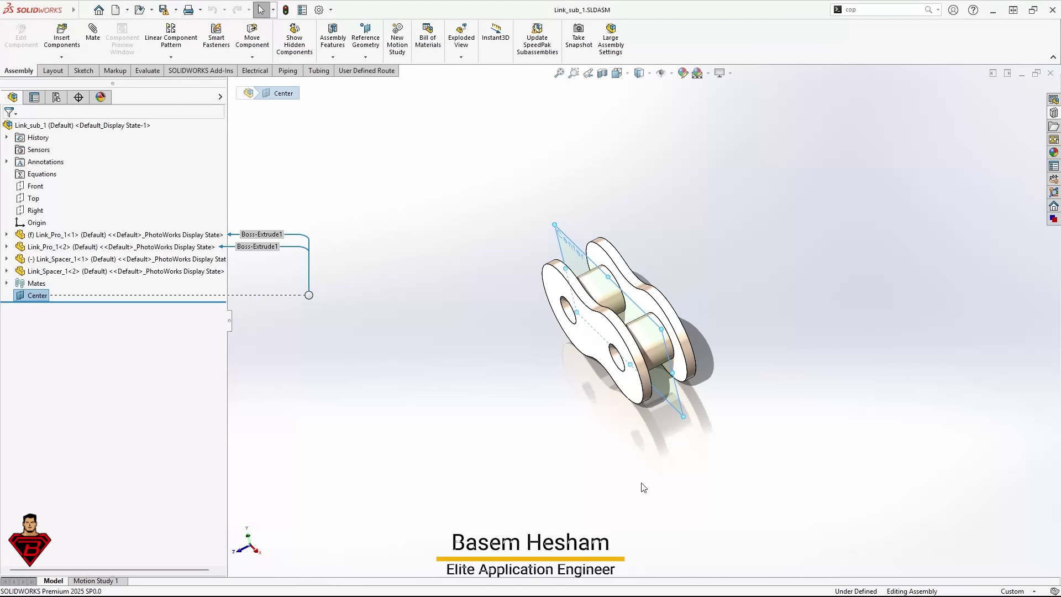
pyautogui.click(541, 423)
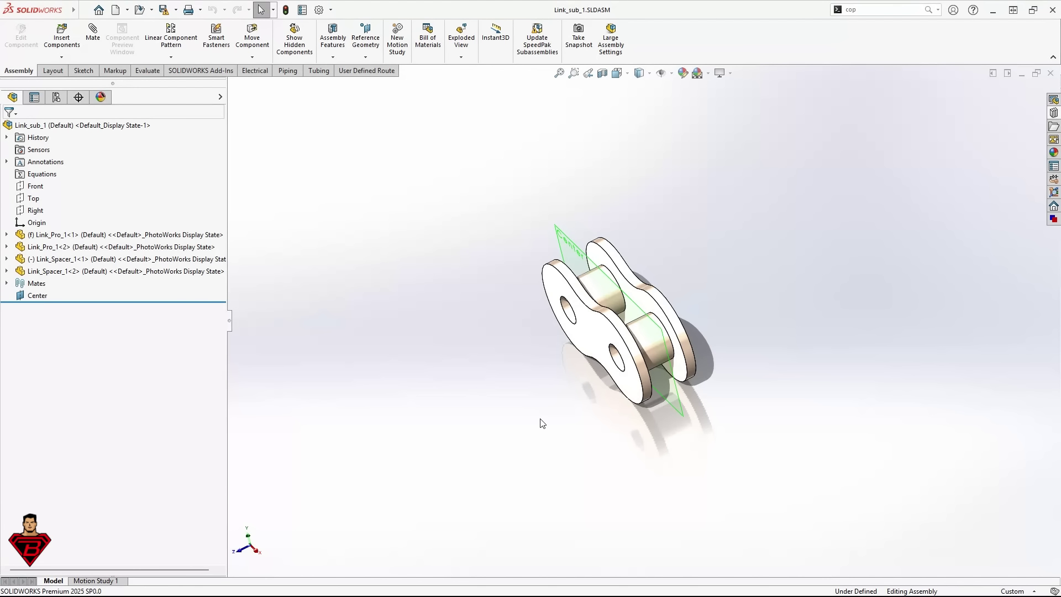
pyautogui.click(37, 295)
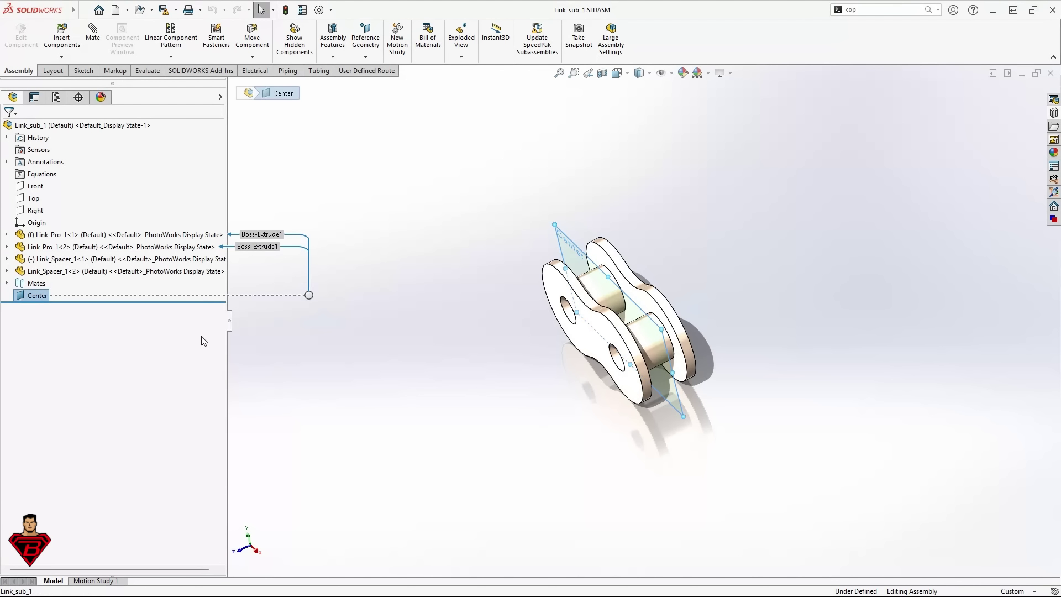
pyautogui.scroll(5, 641, 313)
pyautogui.moveTo(640, 314); pyautogui.dragTo(538, 377, button='middle')
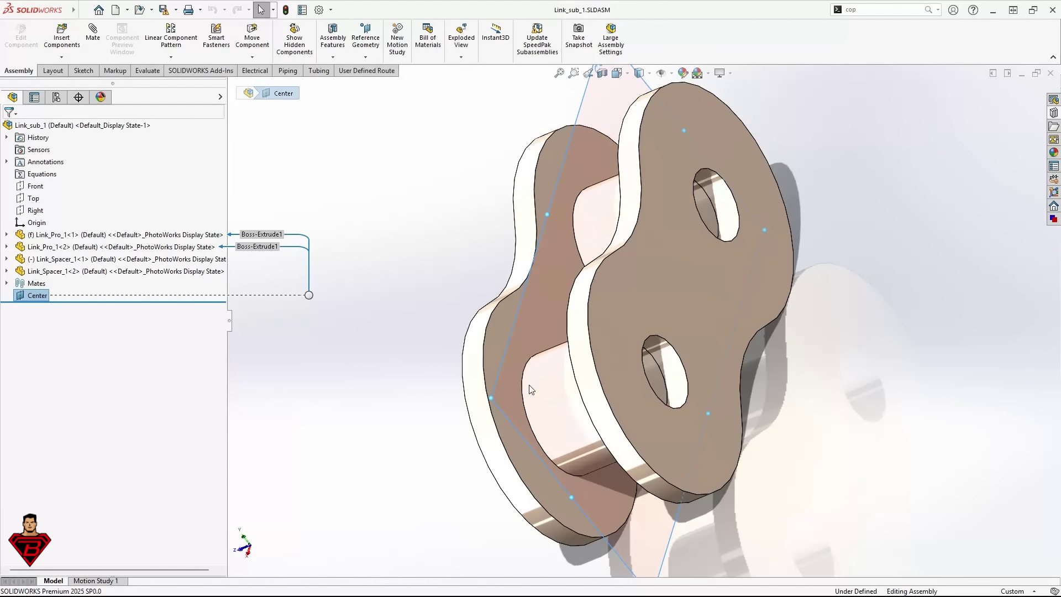
pyautogui.moveTo(555, 379); pyautogui.dragTo(633, 387, button='middle')
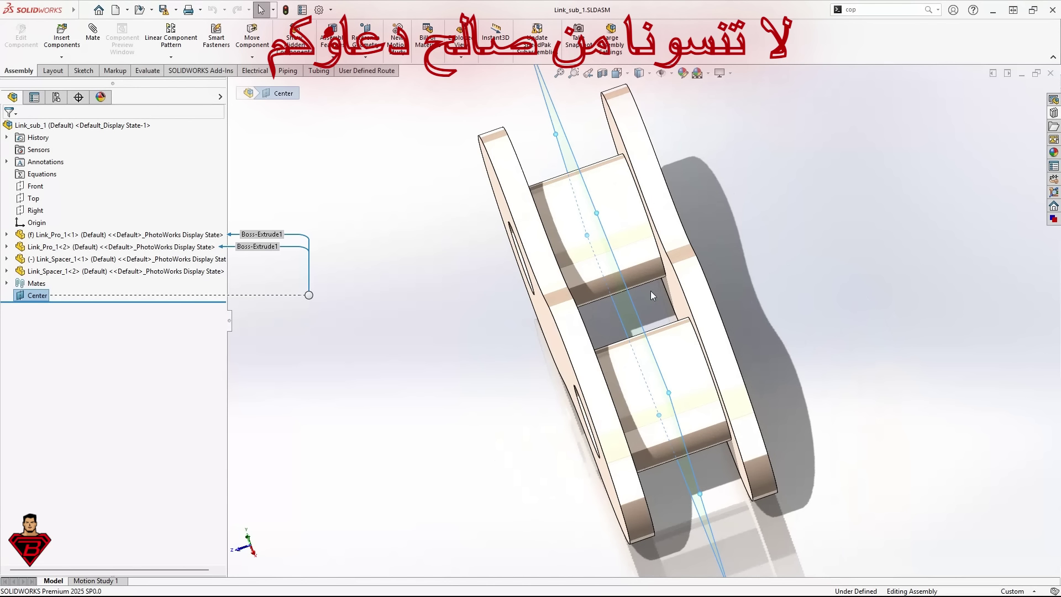
pyautogui.scroll(3, 651, 291)
pyautogui.moveTo(582, 367); pyautogui.dragTo(608, 313, button='middle')
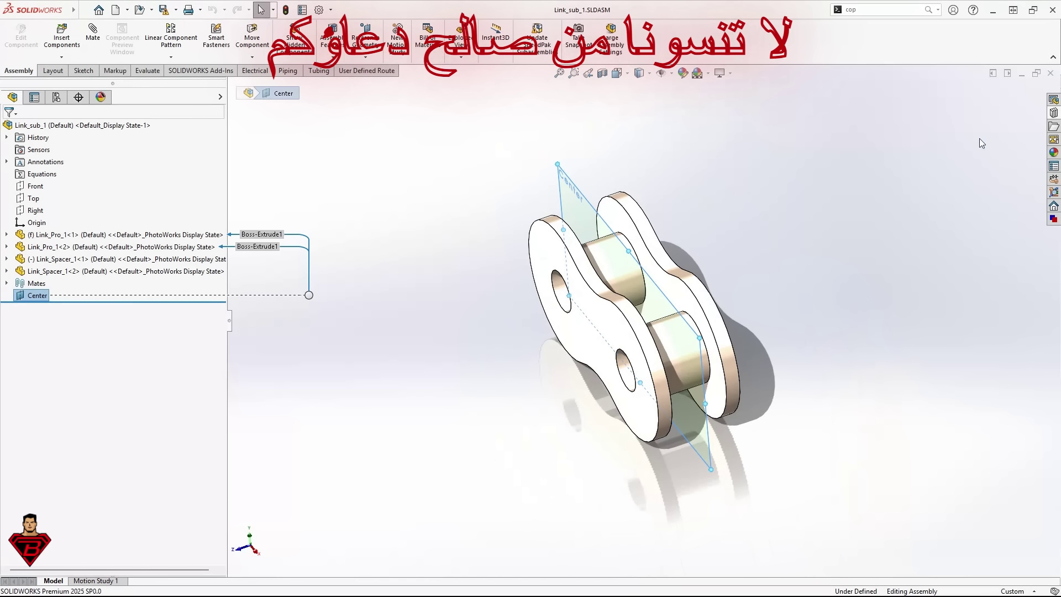
pyautogui.click(1050, 73)
# Open the Link_sub_2 subassembly in its own window, accepting the older-version notice.
pyautogui.rightClick(78, 259)
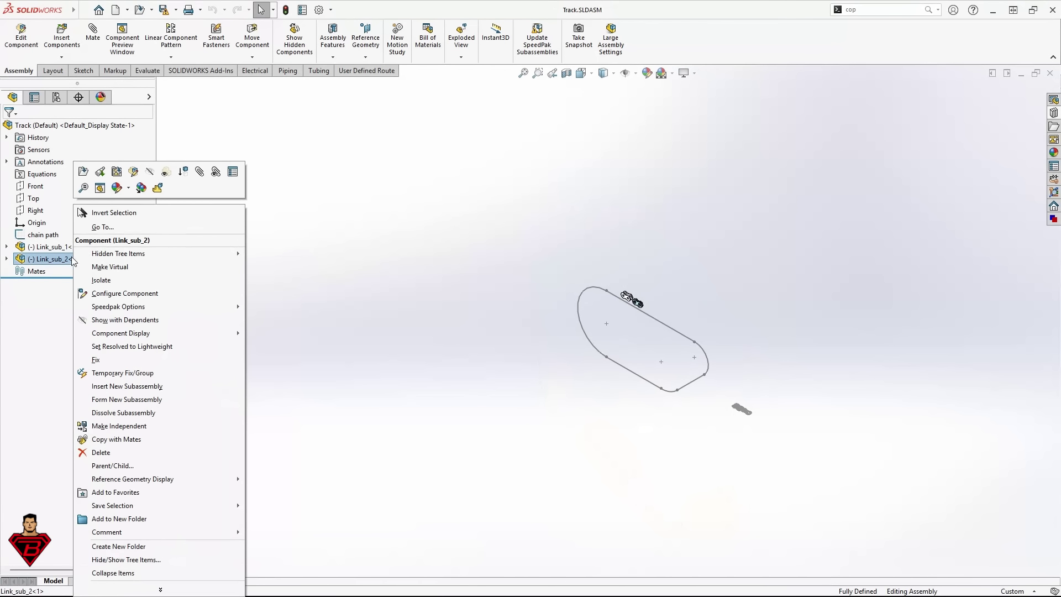
pyautogui.click(102, 191)
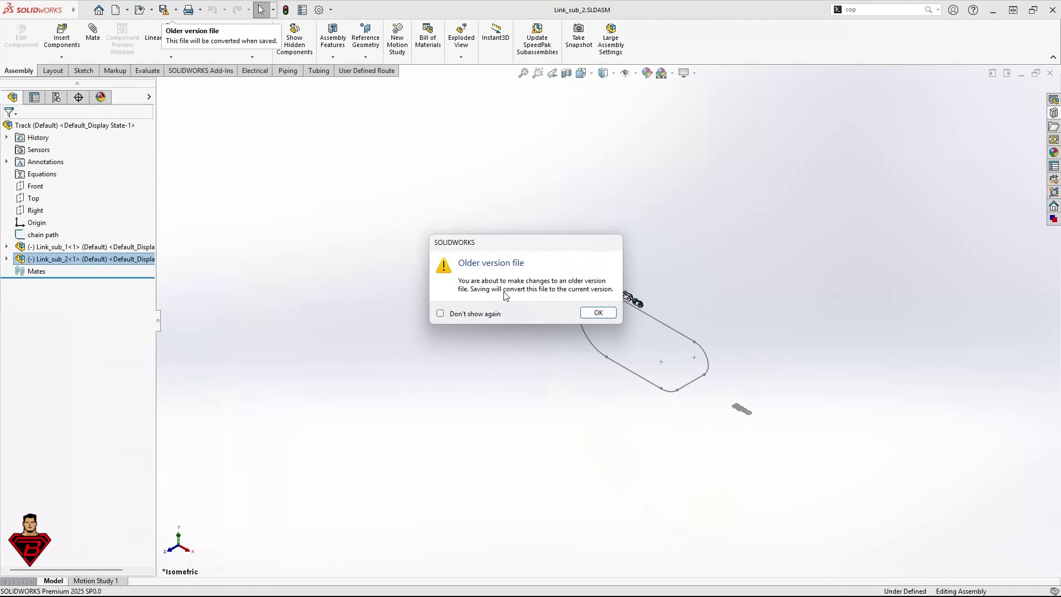
pyautogui.click(599, 310)
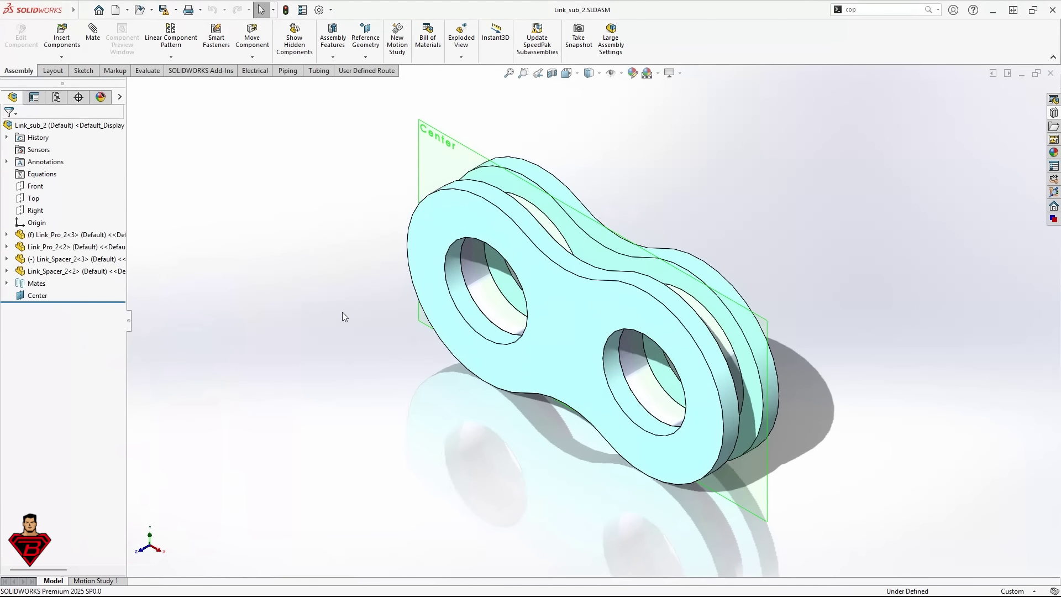
# Examine the Center reference plane between the two link plates of Link_sub_2.
pyautogui.moveTo(126, 245); pyautogui.dragTo(208, 244)
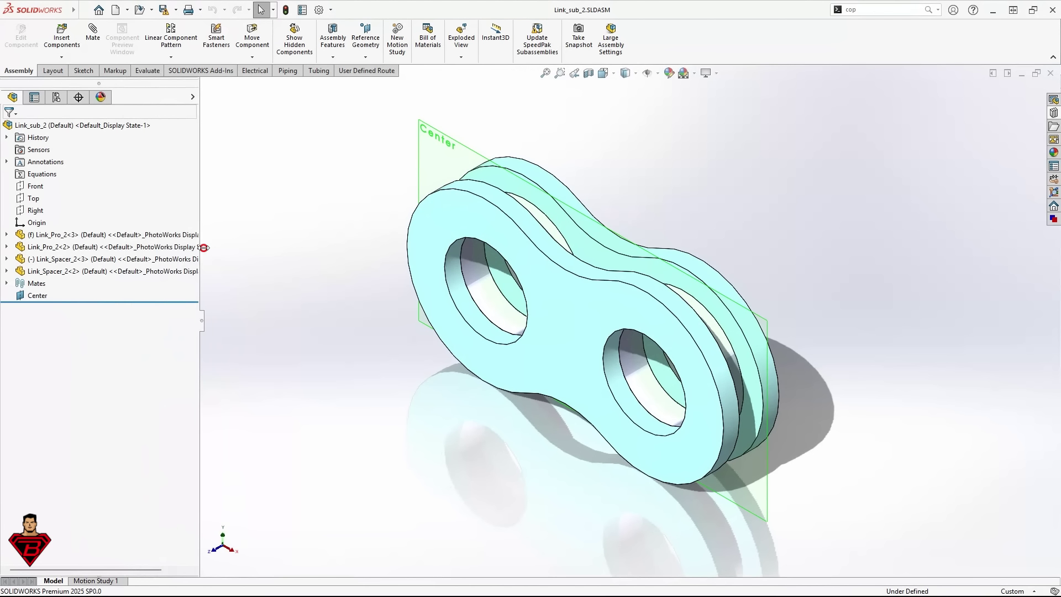
pyautogui.click(54, 298)
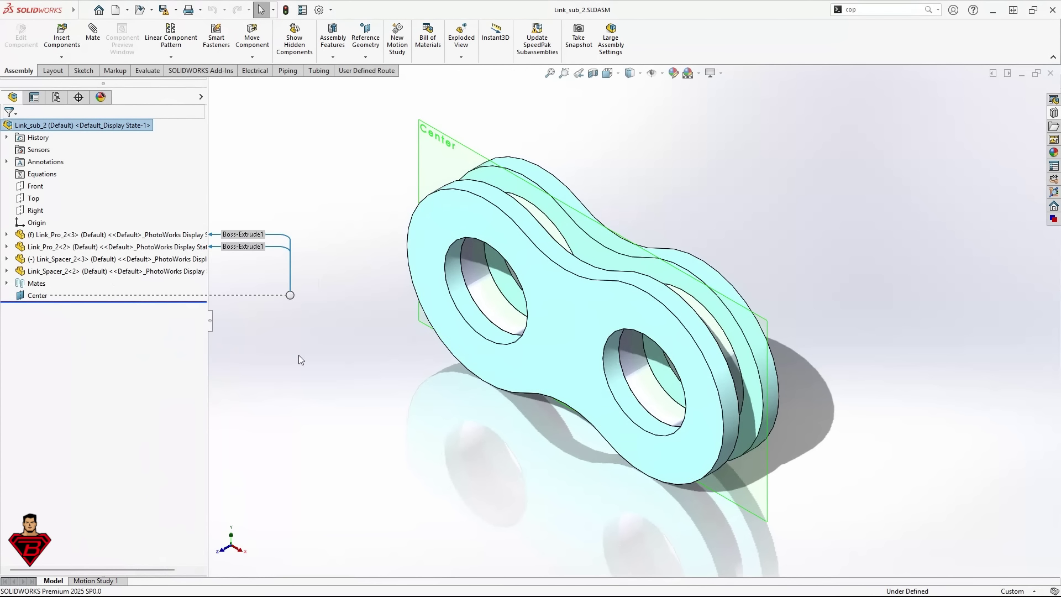
pyautogui.scroll(-5, 298, 355)
pyautogui.scroll(6, 708, 340)
pyautogui.moveTo(813, 337); pyautogui.dragTo(756, 327, button='middle')
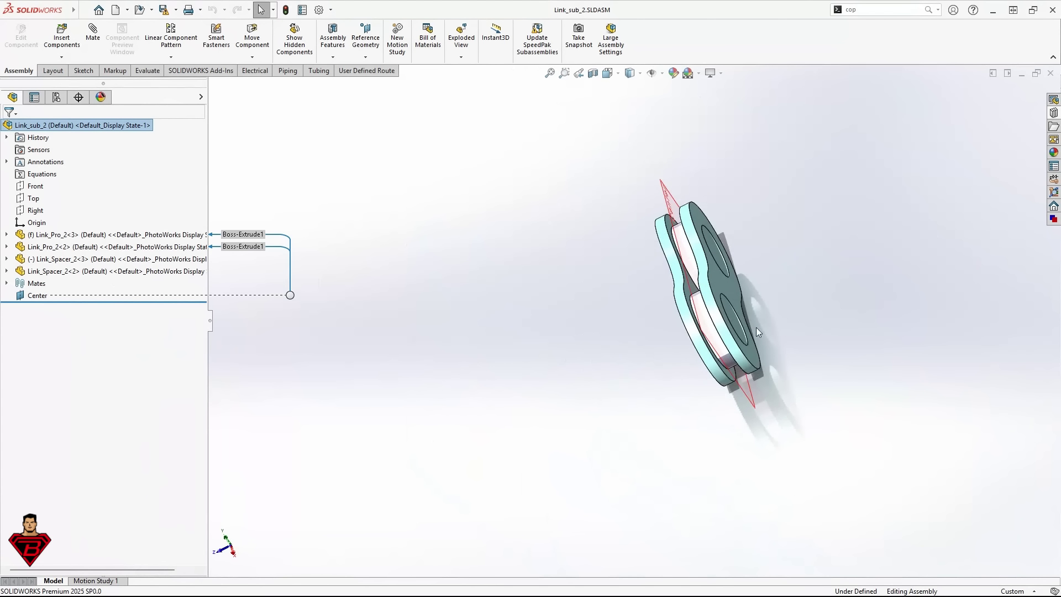
# Examine the inner plate faces on either side of Link_sub_2's Center plane, and return to the Track assembly.
pyautogui.scroll(-5, 679, 318)
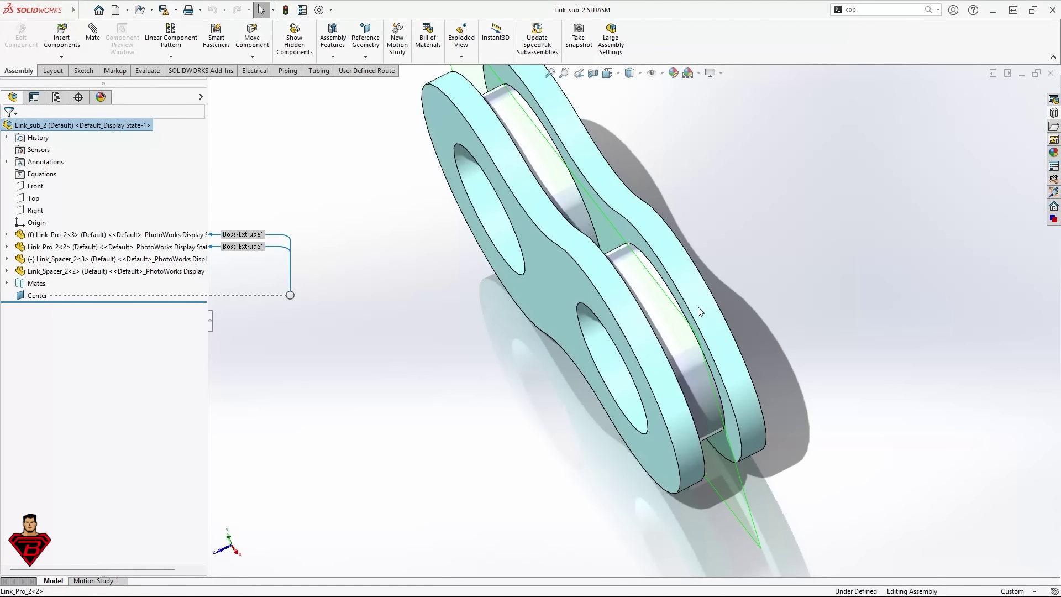
pyautogui.click(611, 217)
pyautogui.moveTo(590, 237); pyautogui.dragTo(544, 264, button='middle')
pyautogui.click(594, 254)
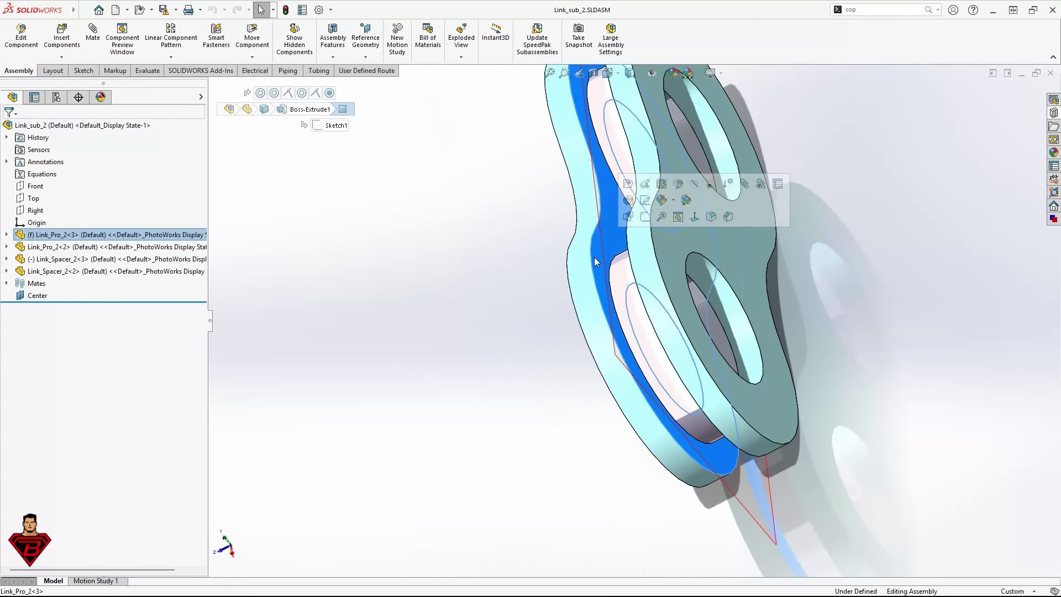
pyautogui.click(516, 372)
pyautogui.moveTo(516, 372); pyautogui.dragTo(608, 358, button='middle')
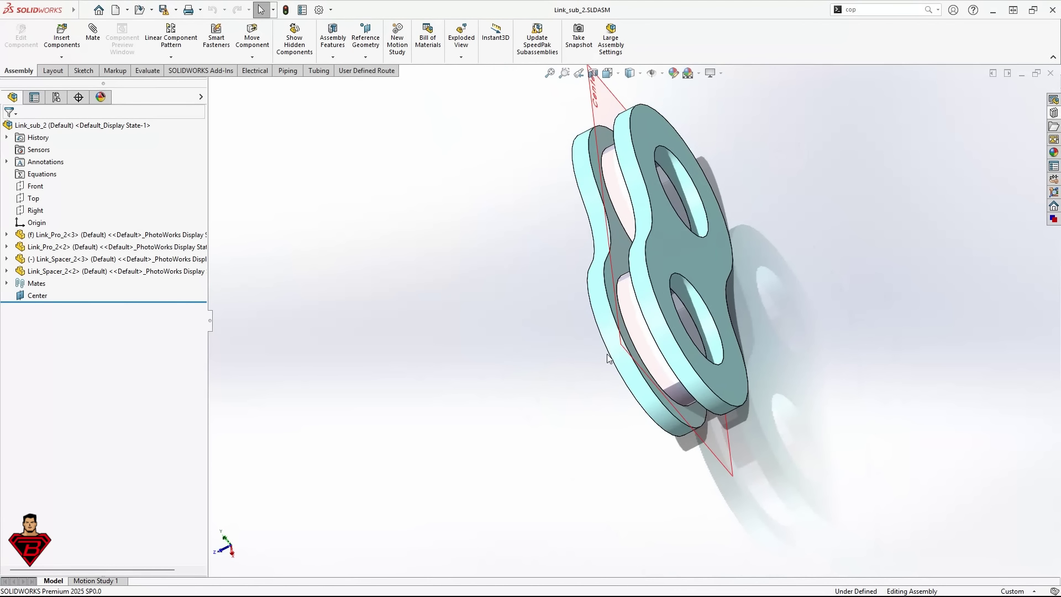
pyautogui.moveTo(607, 358); pyautogui.dragTo(552, 221, button='middle')
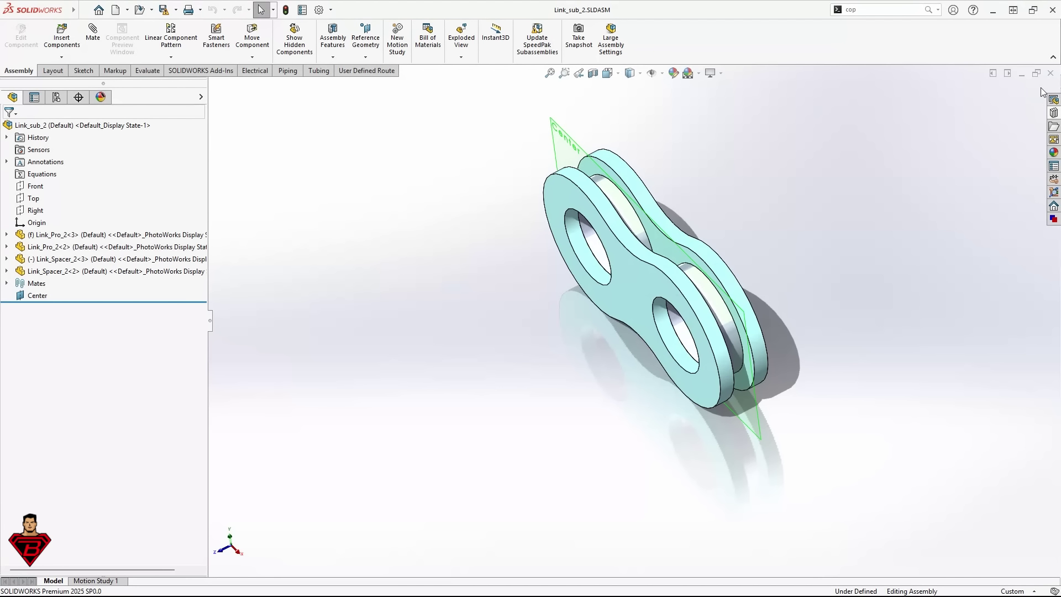
pyautogui.click(1050, 73)
pyautogui.scroll(-4, 658, 323)
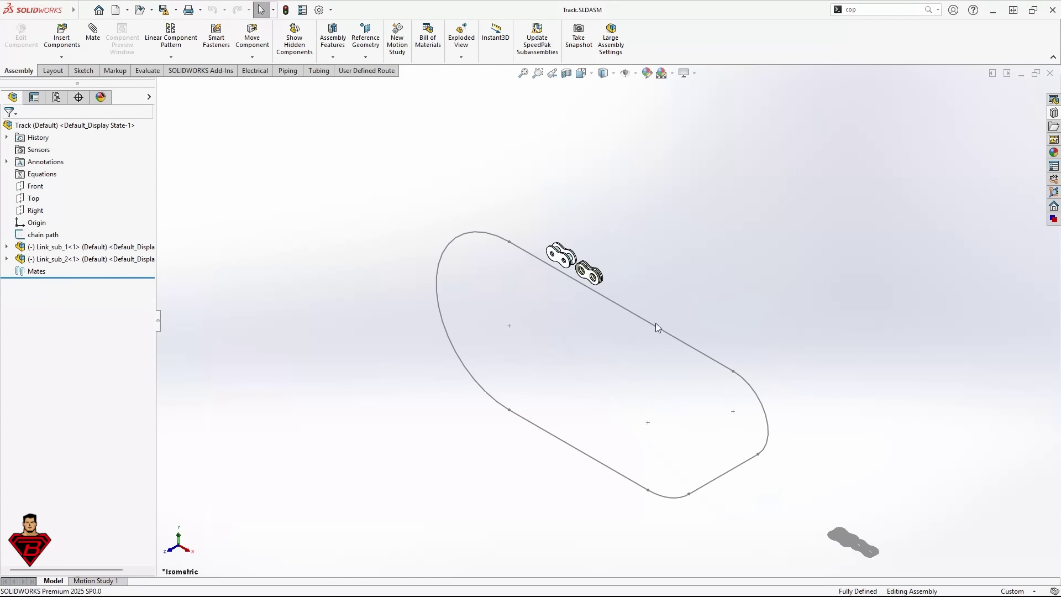
pyautogui.moveTo(562, 323); pyautogui.dragTo(521, 344, button='middle')
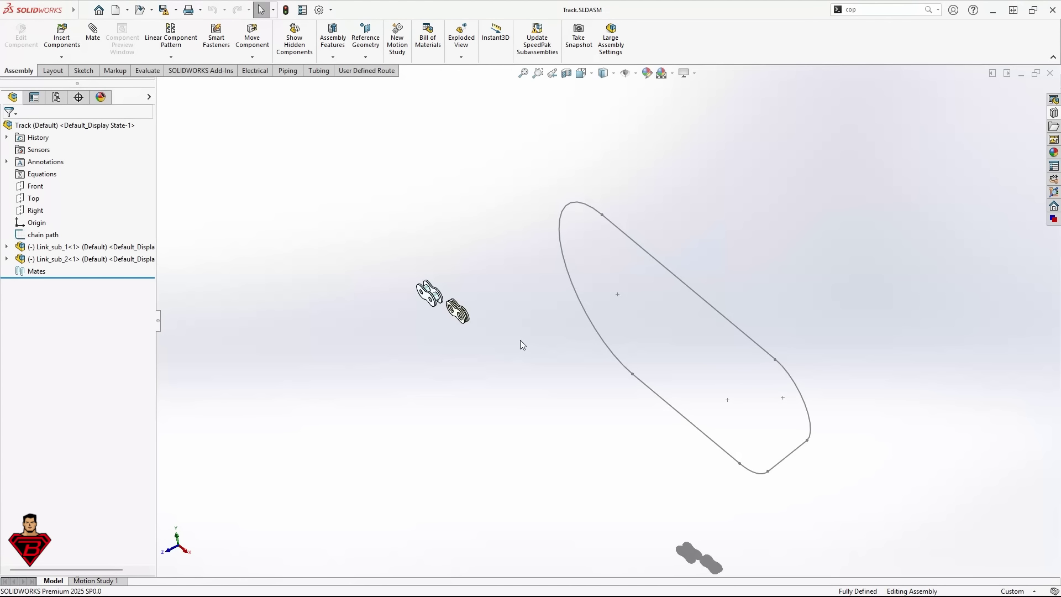
pyautogui.moveTo(373, 252); pyautogui.dragTo(450, 320)
pyautogui.click(445, 333)
pyautogui.moveTo(531, 372); pyautogui.dragTo(471, 374)
# Start a Chain Component Pattern with the Connected Linkage pitch method, choosing the closed loop of the chain path sketch and enabling Fill Path.
pyautogui.click(172, 56)
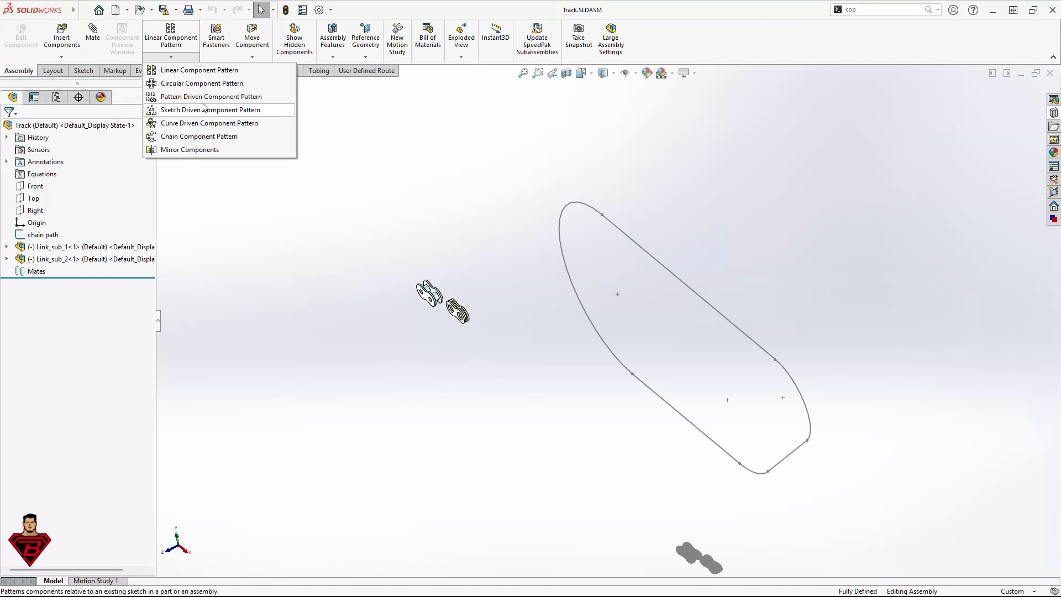
pyautogui.click(210, 136)
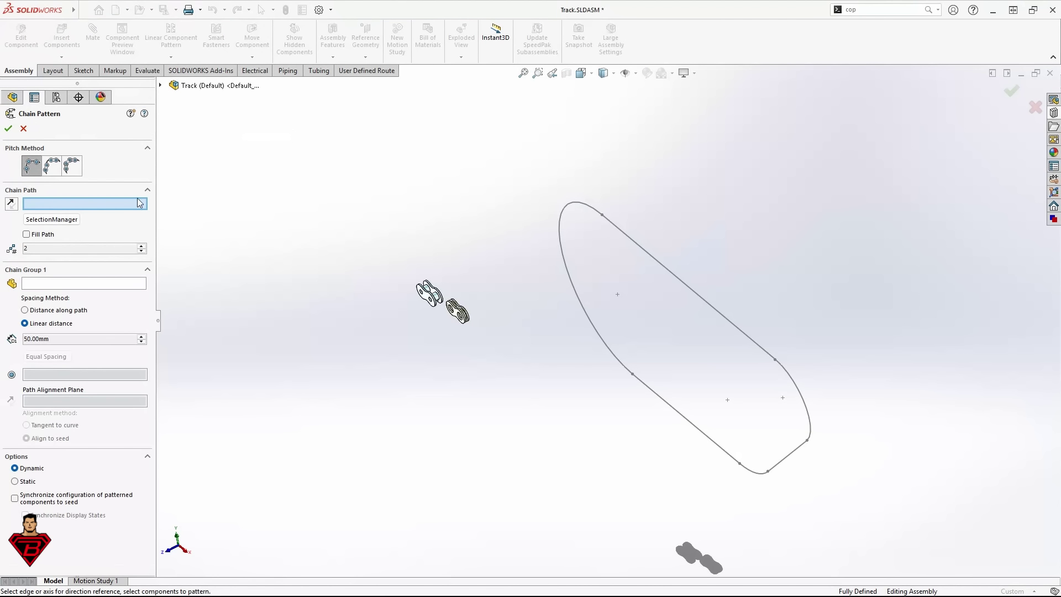
pyautogui.click(71, 170)
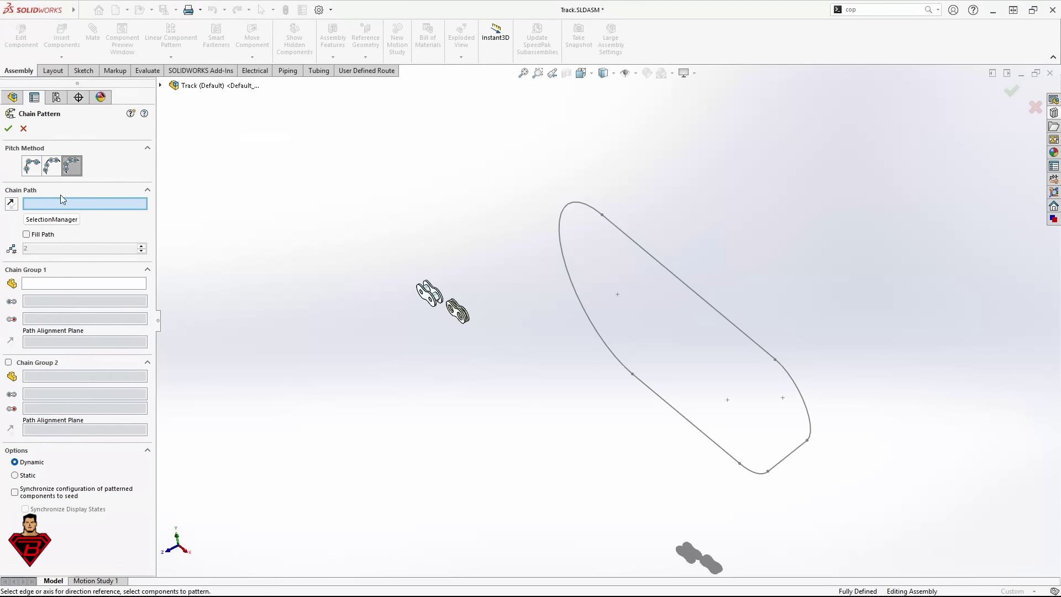
pyautogui.rightClick(657, 219)
pyautogui.click(690, 265)
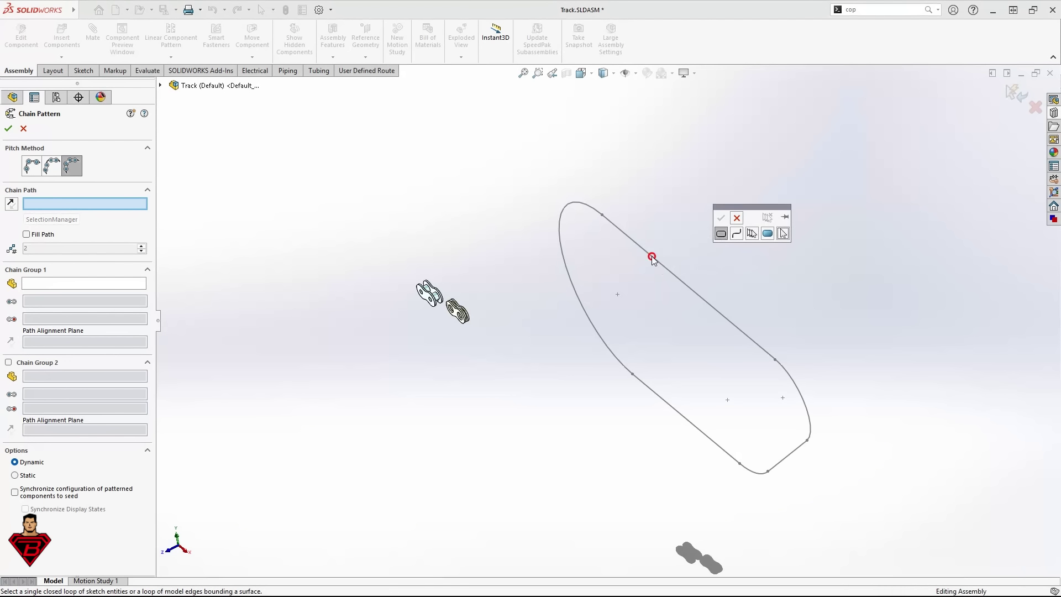
pyautogui.click(652, 257)
pyautogui.click(720, 217)
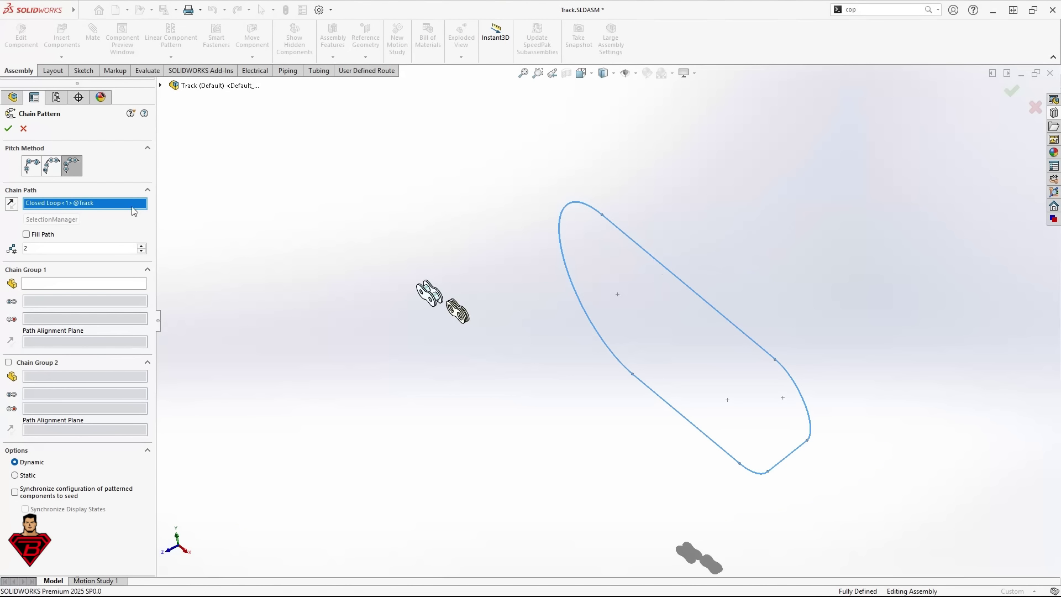
pyautogui.click(25, 235)
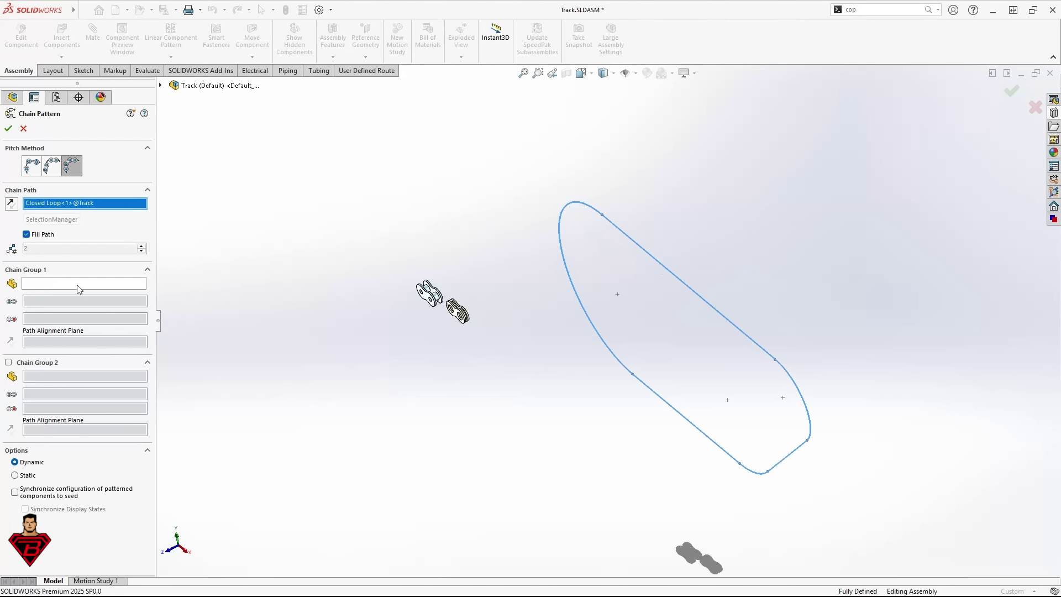
# Define Chain Group 1 with Link_sub_1 as the component and the two hole faces of its front plate as path links.
pyautogui.click(115, 284)
pyautogui.click(425, 294)
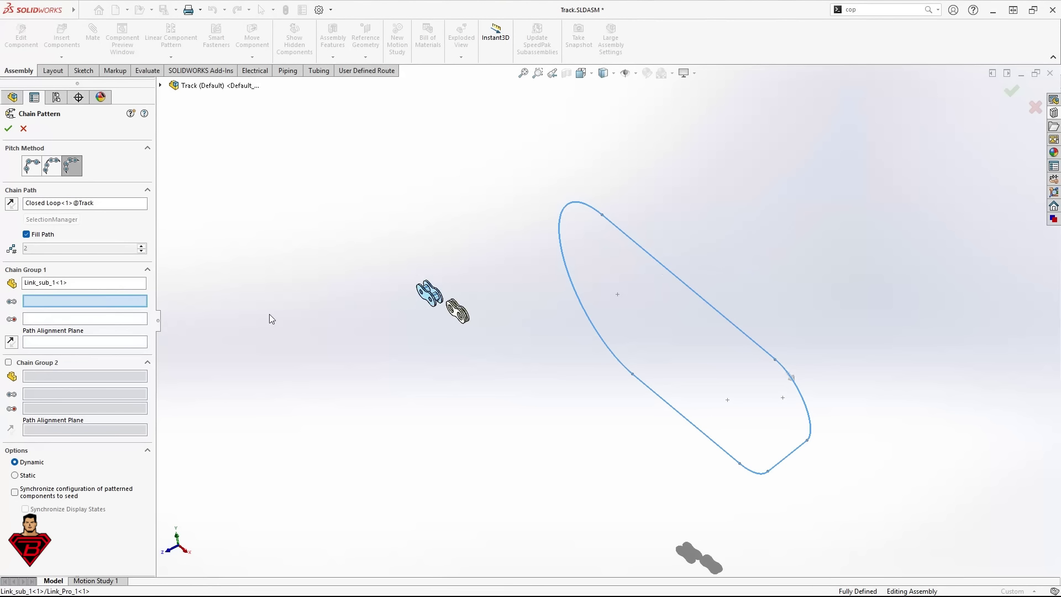
pyautogui.scroll(-5, 389, 310)
pyautogui.scroll(-2, 389, 296)
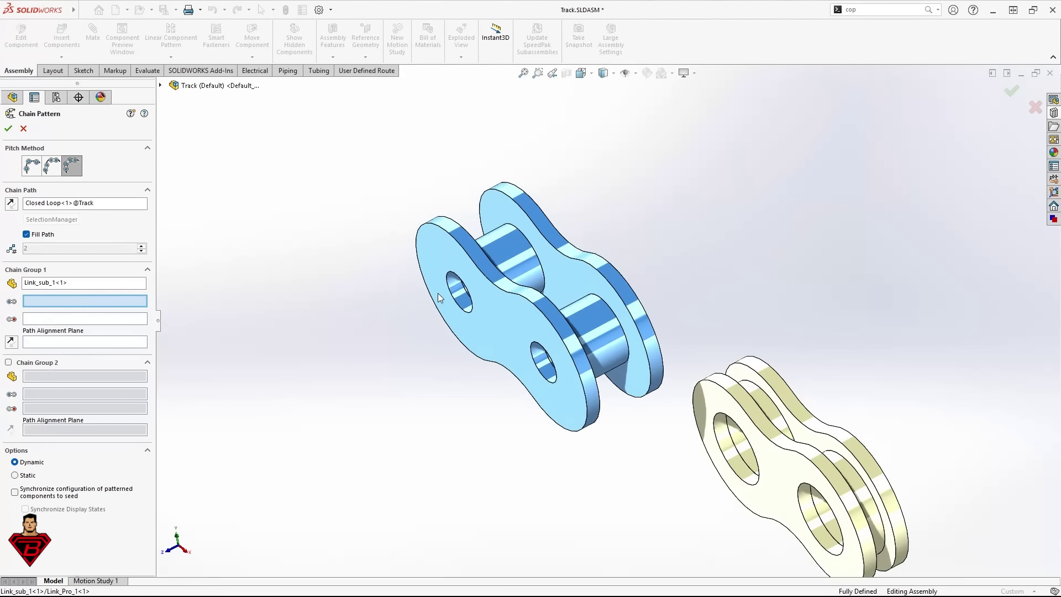
pyautogui.click(458, 297)
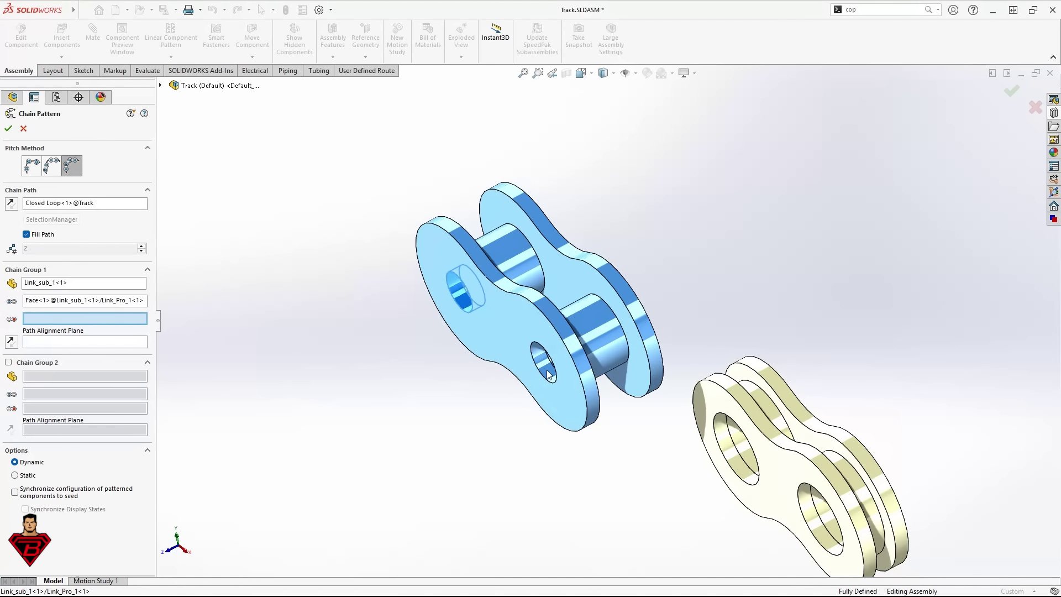
pyautogui.click(547, 374)
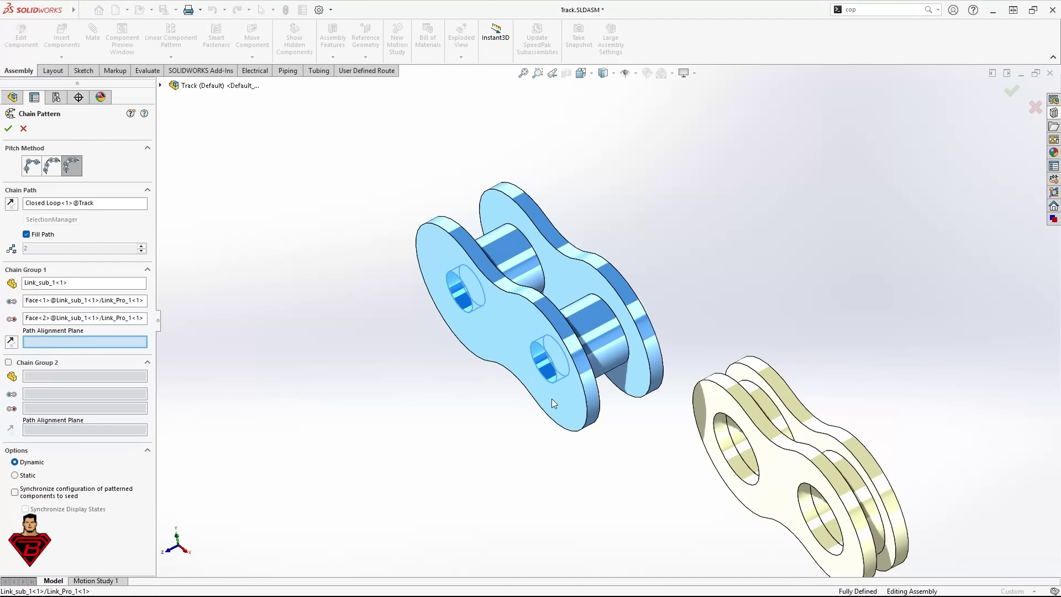
# Show temporary axes and reference planes in the graphics area.
pyautogui.scroll(1, 713, 423)
pyautogui.scroll(2, 553, 425)
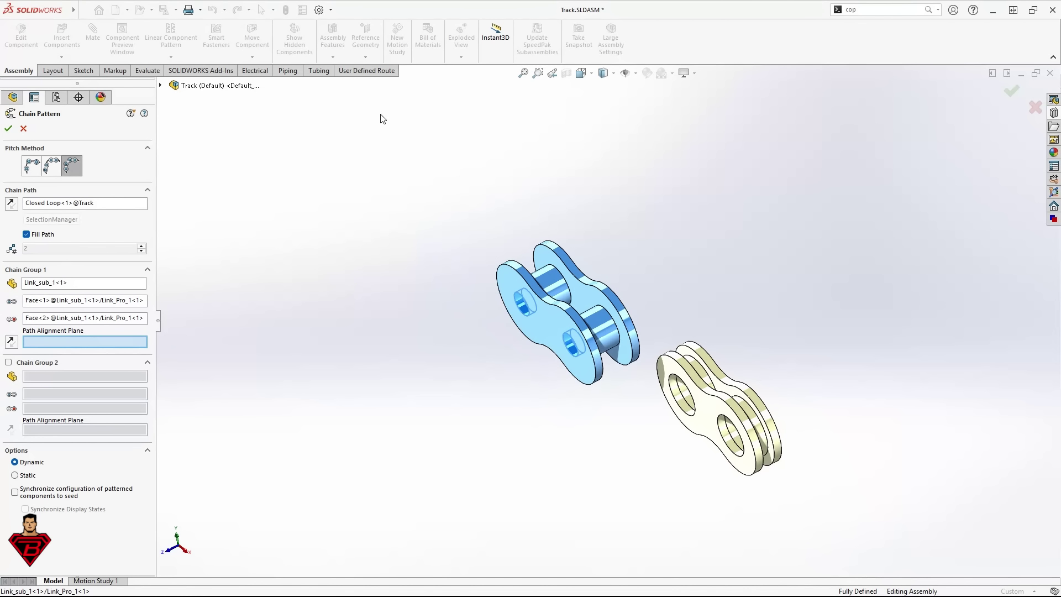
pyautogui.click(636, 74)
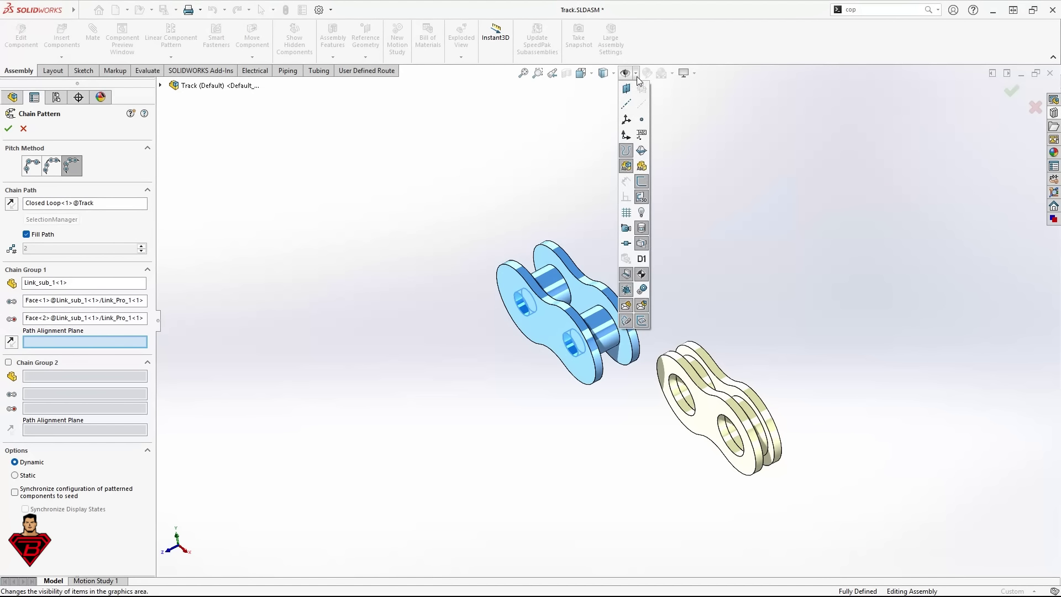
pyautogui.click(641, 106)
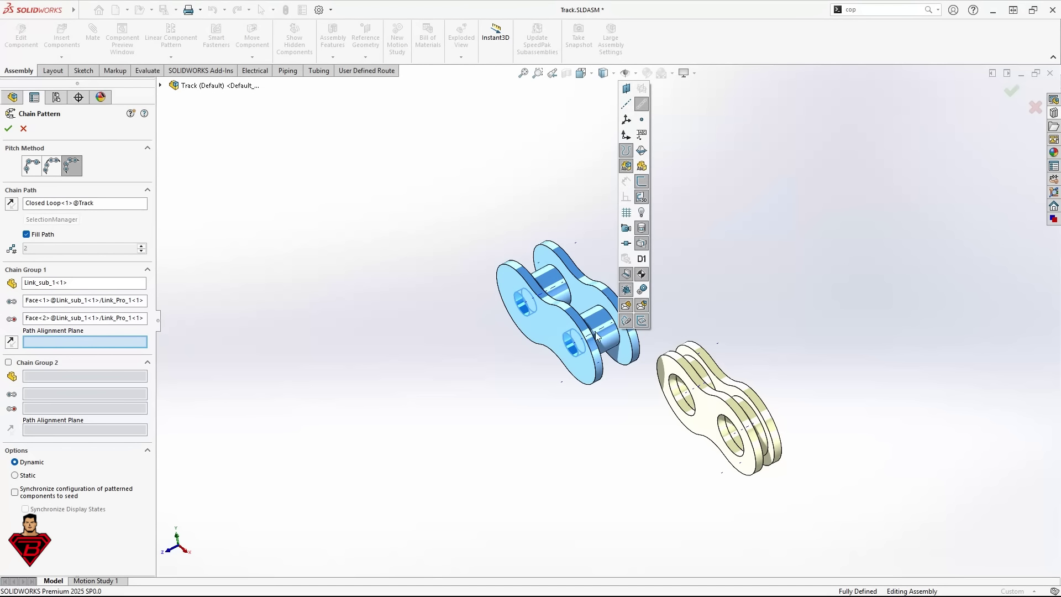
pyautogui.click(629, 90)
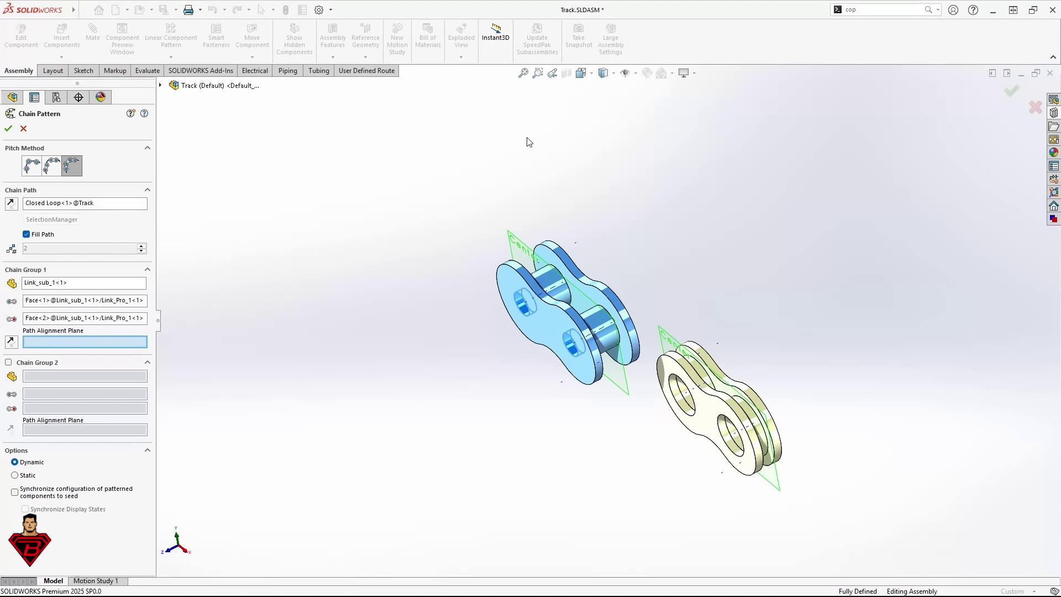
# Set the Center plane of Link_sub_1 as the path alignment plane of Chain Group 1.
pyautogui.scroll(5, 656, 258)
pyautogui.scroll(-5, 702, 310)
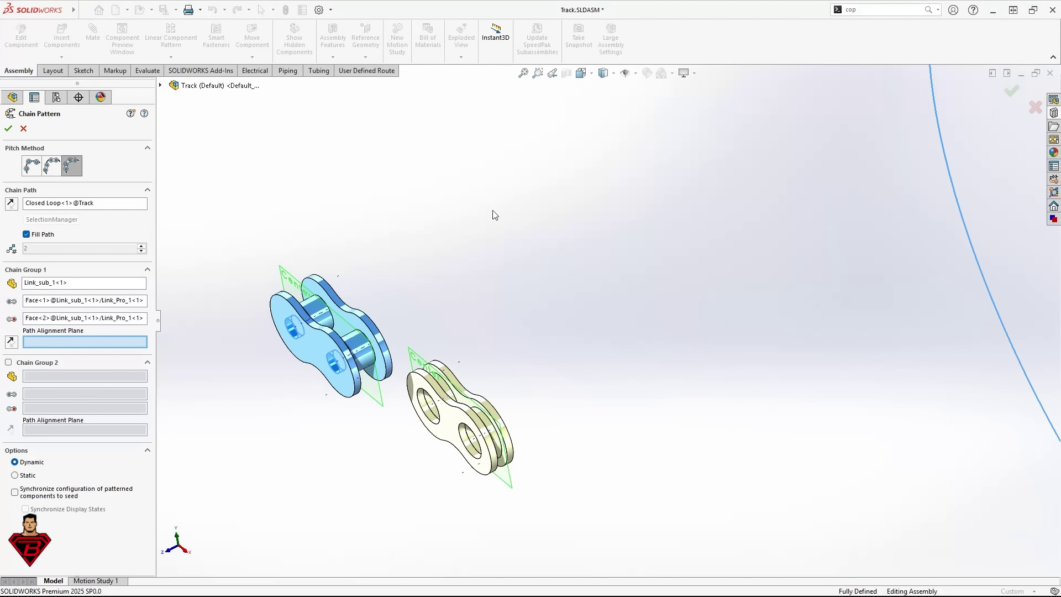
pyautogui.scroll(2, 472, 271)
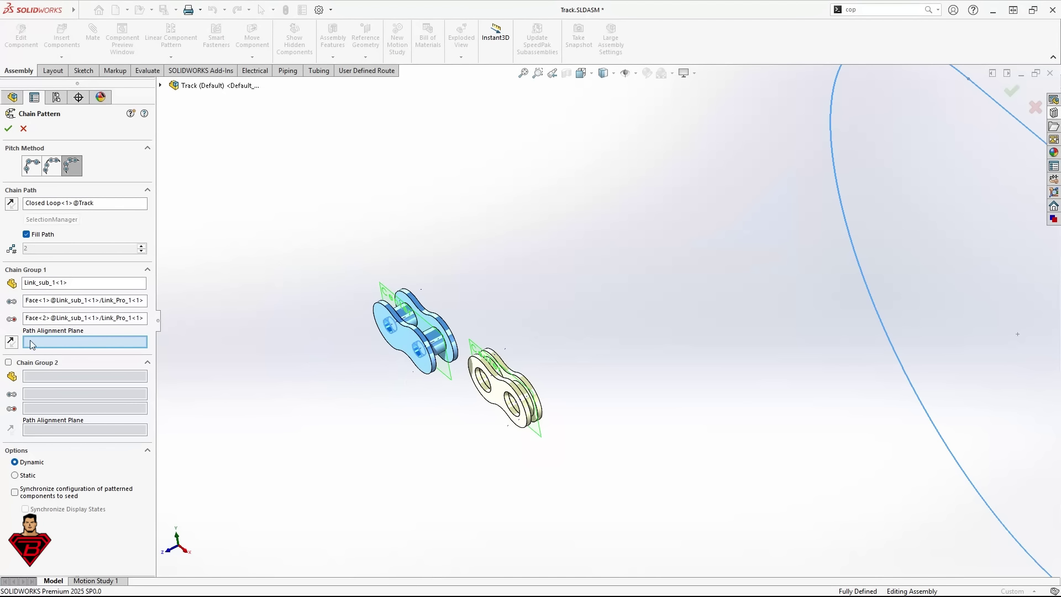
pyautogui.click(392, 297)
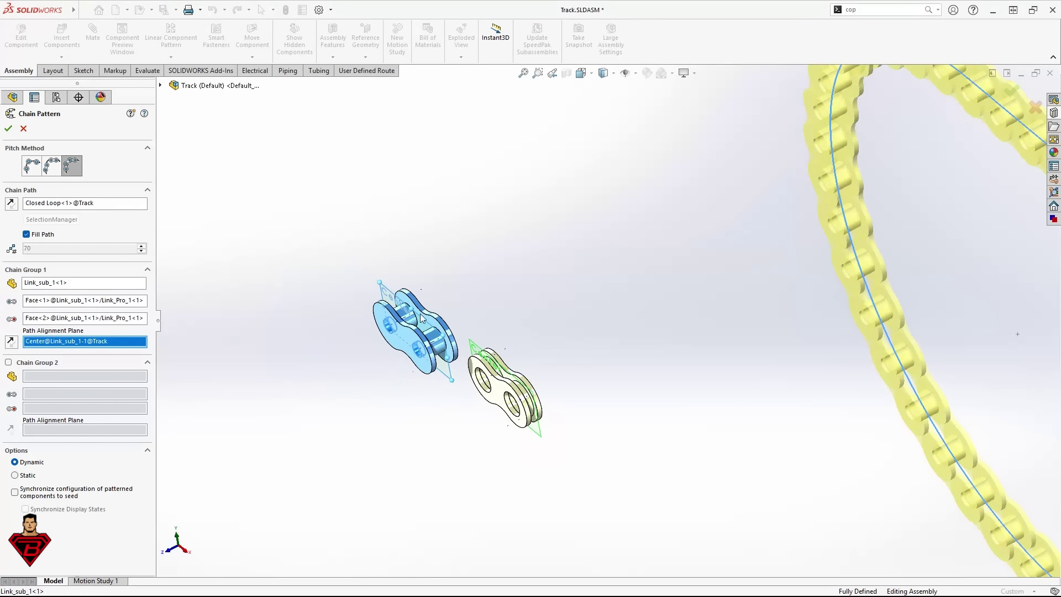
pyautogui.scroll(3, 658, 341)
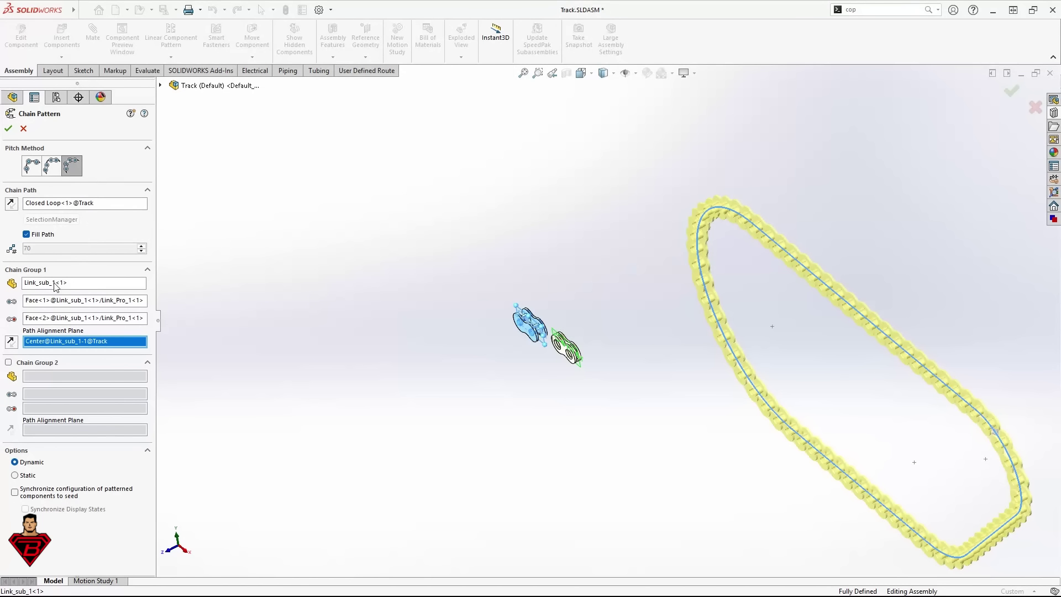
# Enable Chain Group 2 with Link_sub_2 as the component and the two hole faces of its front plate as path links.
pyautogui.scroll(-3, 599, 327)
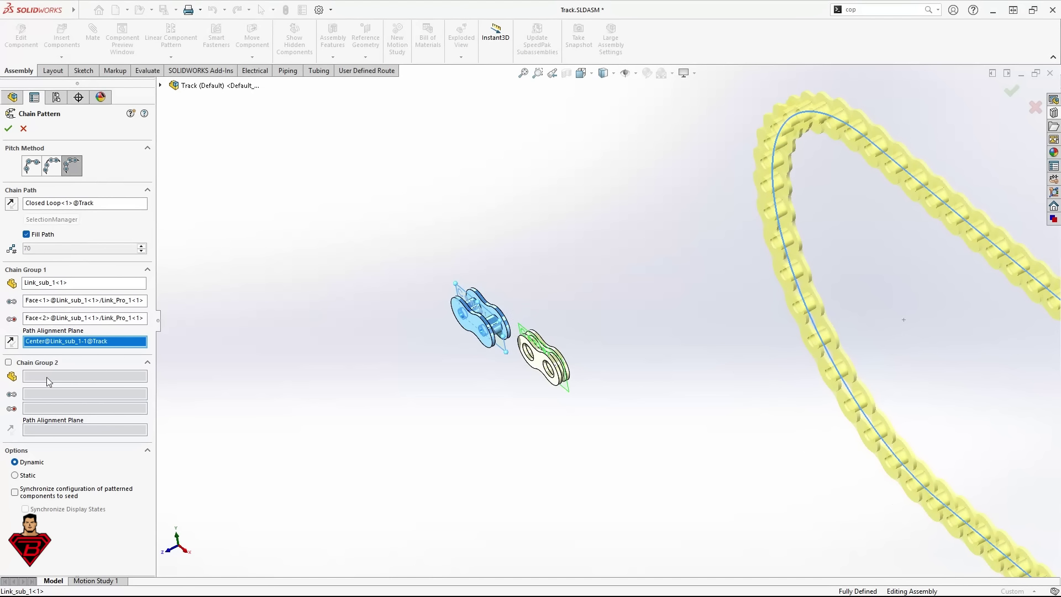
pyautogui.click(8, 363)
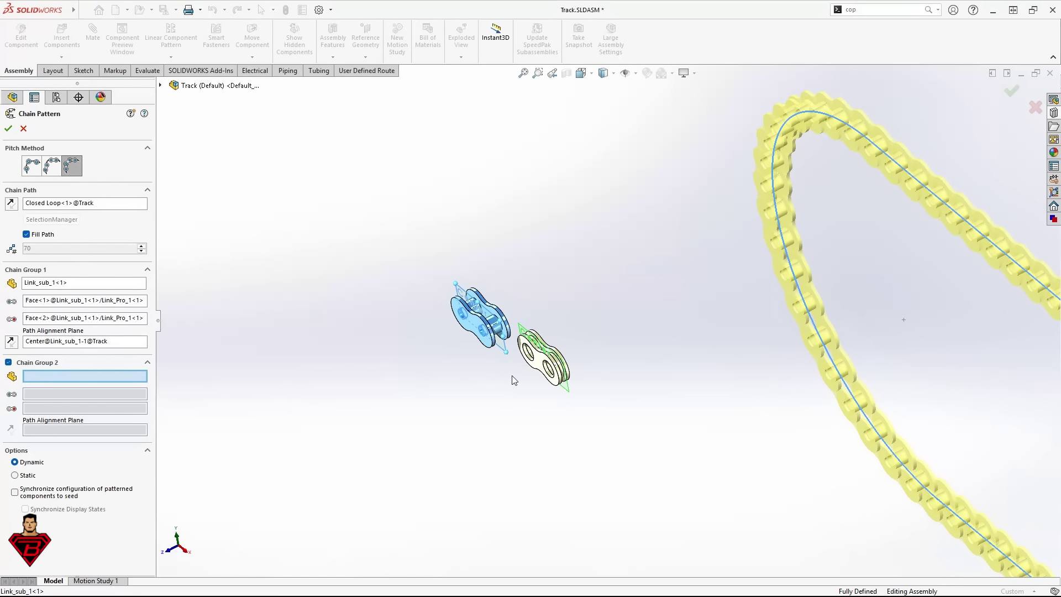
pyautogui.click(538, 367)
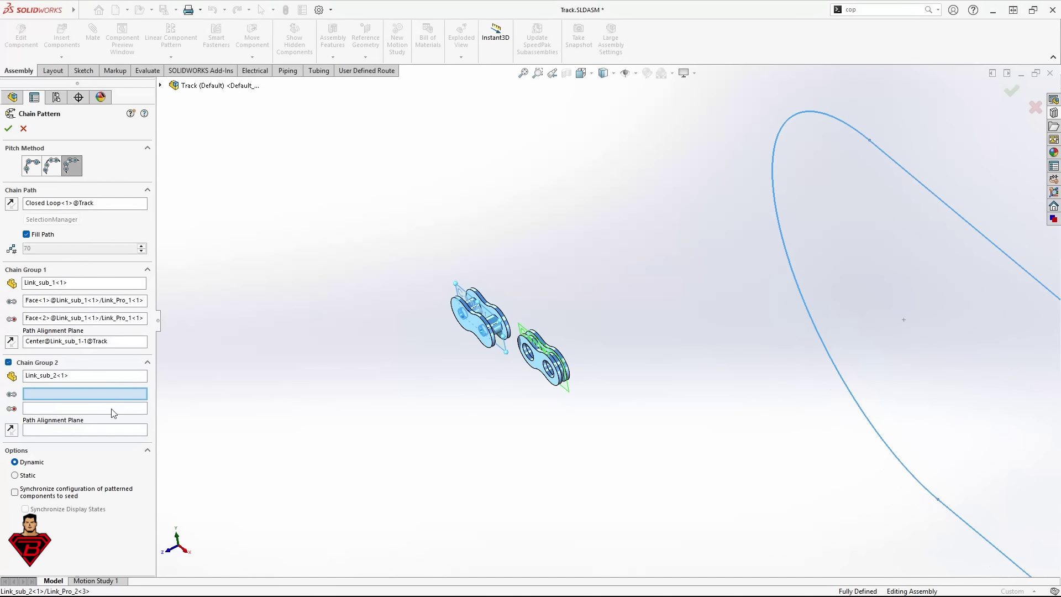
pyautogui.scroll(-5, 531, 375)
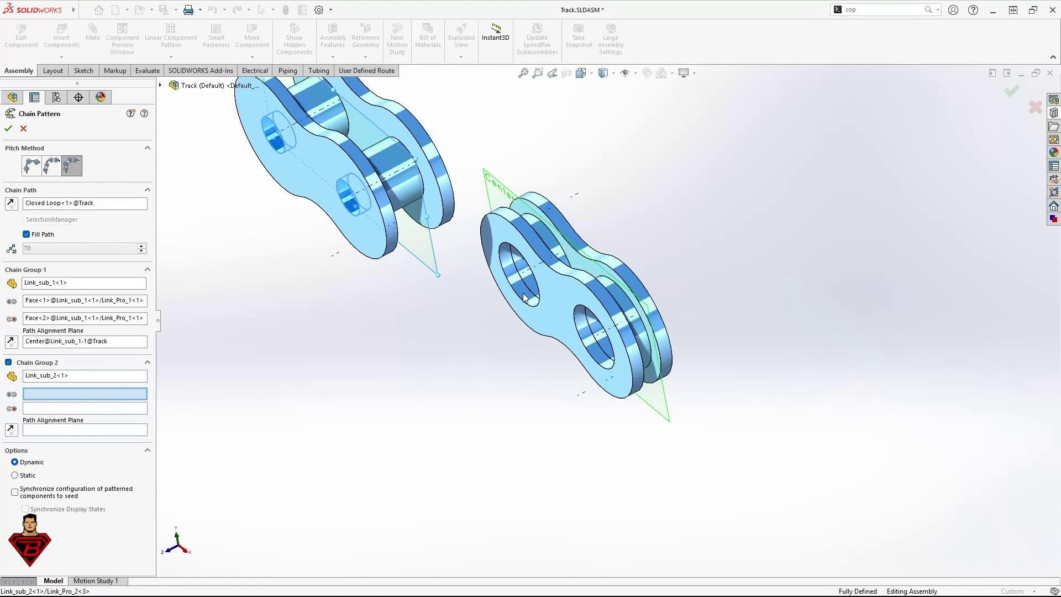
pyautogui.click(523, 292)
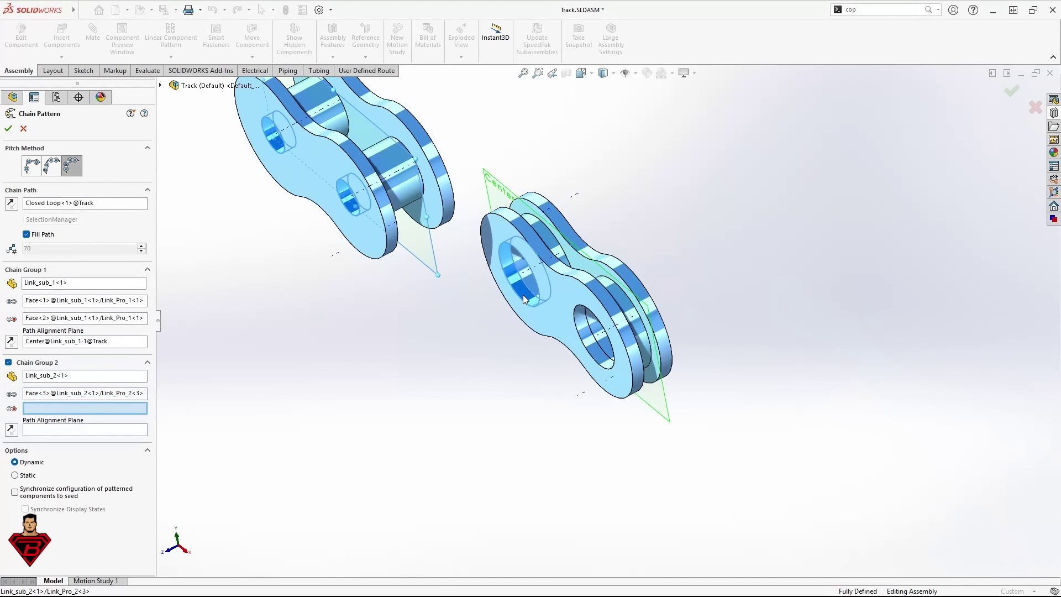
pyautogui.click(601, 360)
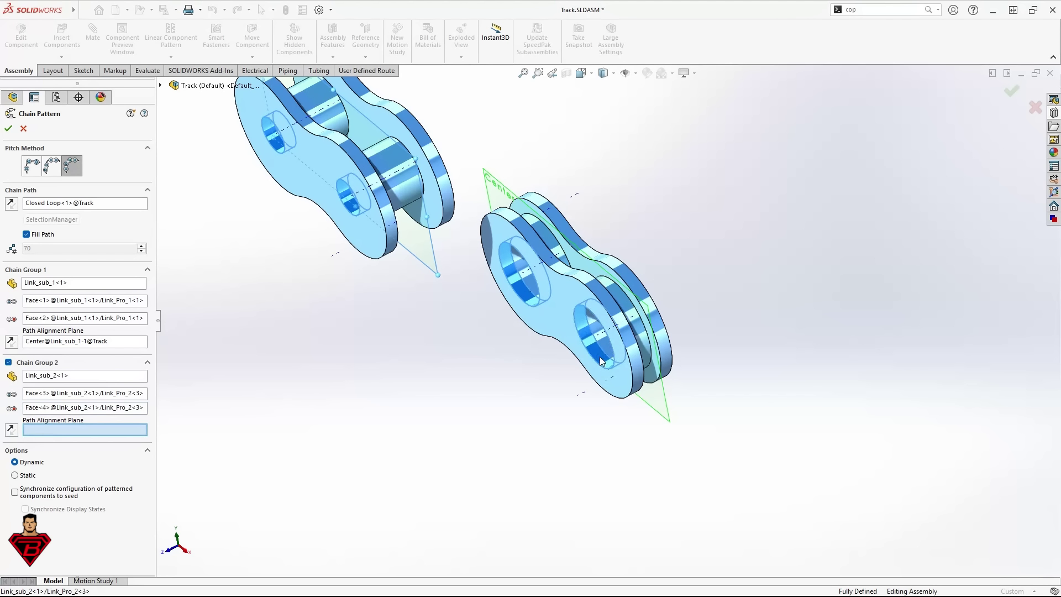
# Set the Center plane of Link_sub_2 as Chain Group 2's path alignment plane, check the preview around the loop, and create the pattern.
pyautogui.click(494, 185)
pyautogui.scroll(5, 780, 363)
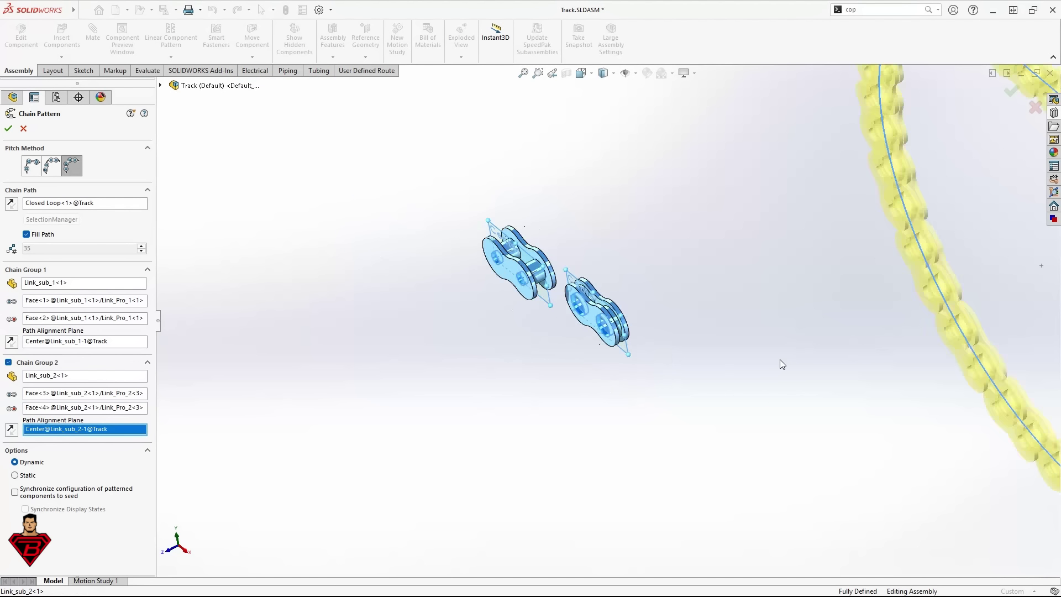
pyautogui.scroll(4, 780, 364)
pyautogui.scroll(-4, 956, 353)
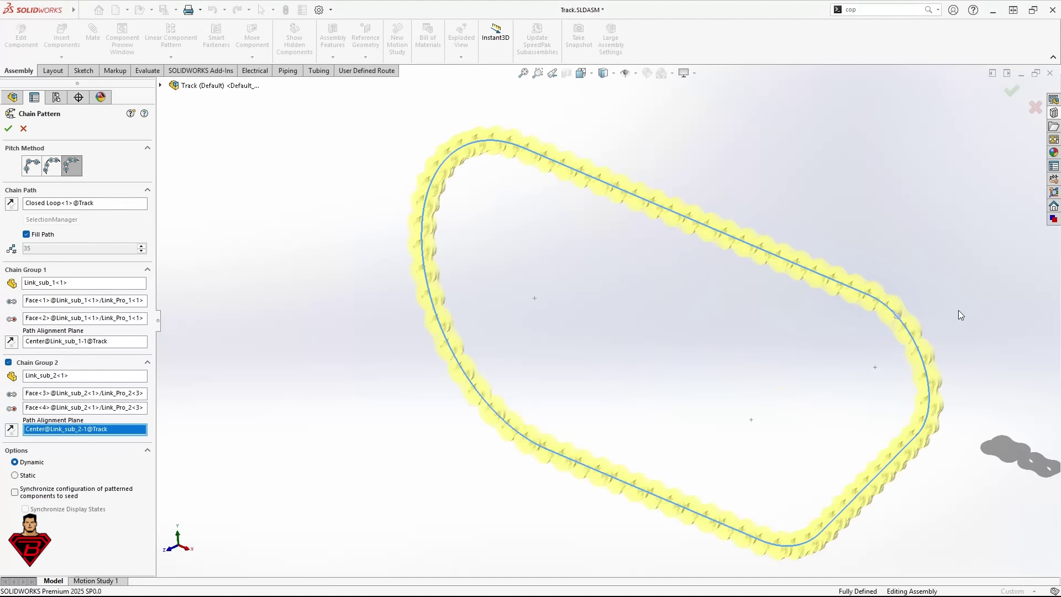
pyautogui.scroll(-5, 691, 375)
pyautogui.scroll(4, 675, 369)
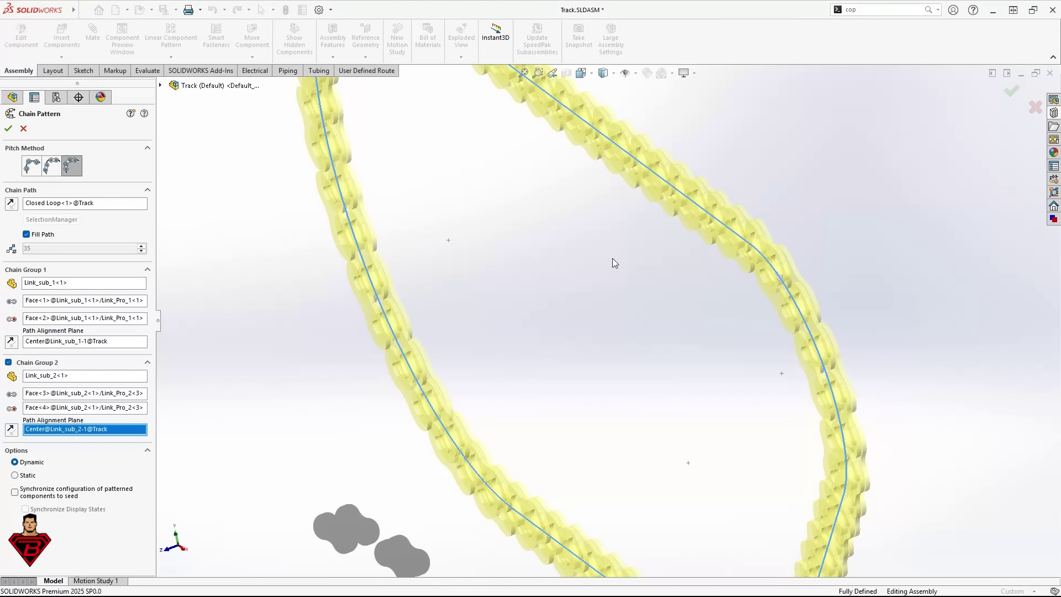
pyautogui.scroll(3, 612, 257)
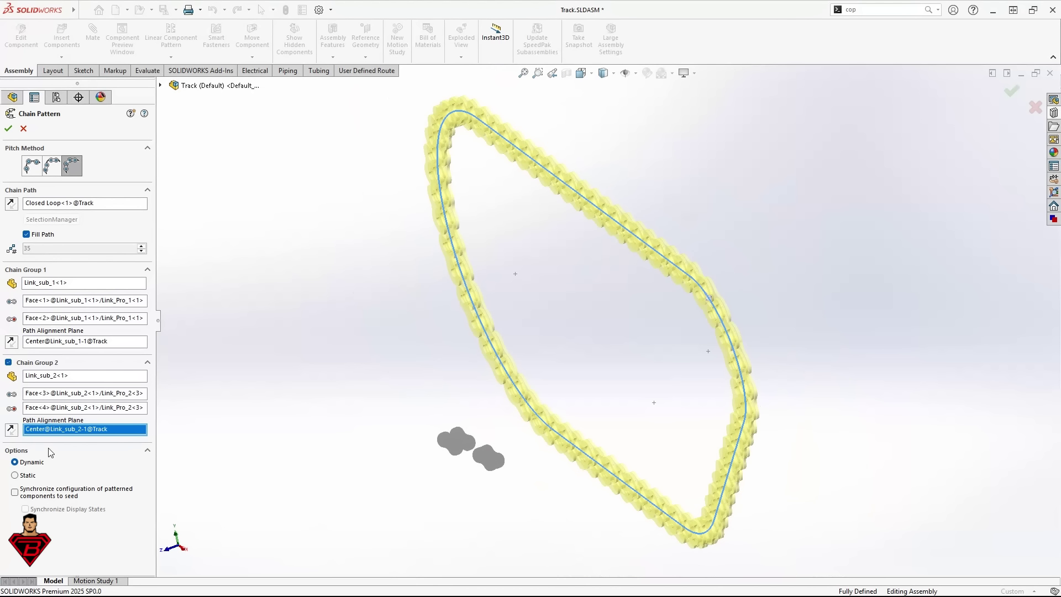
pyautogui.click(9, 130)
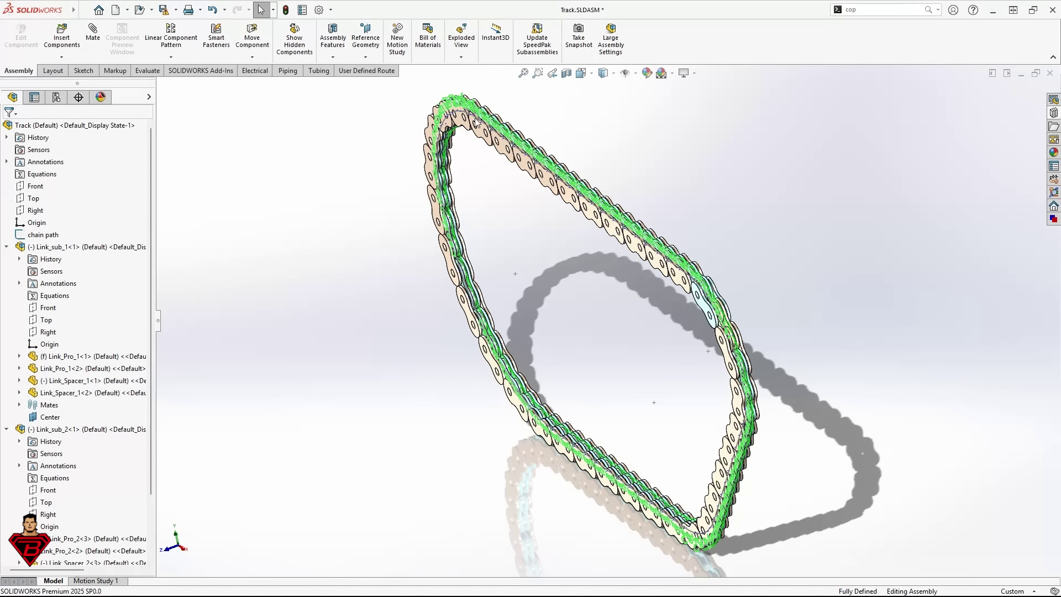
# Hide the temporary axes and reference planes in the graphics area.
pyautogui.click(635, 73)
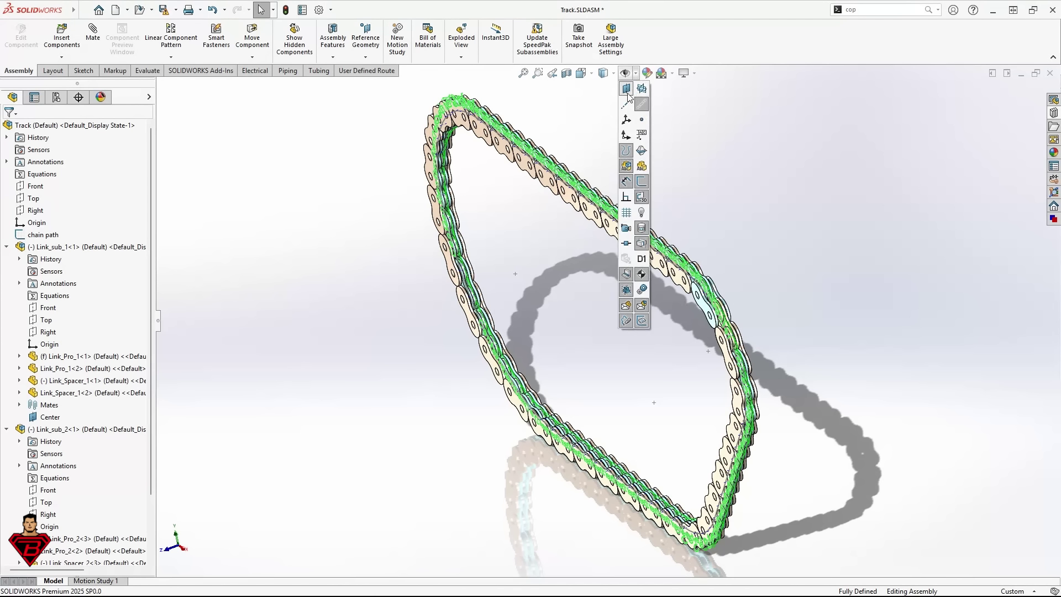
pyautogui.click(627, 238)
pyautogui.click(636, 73)
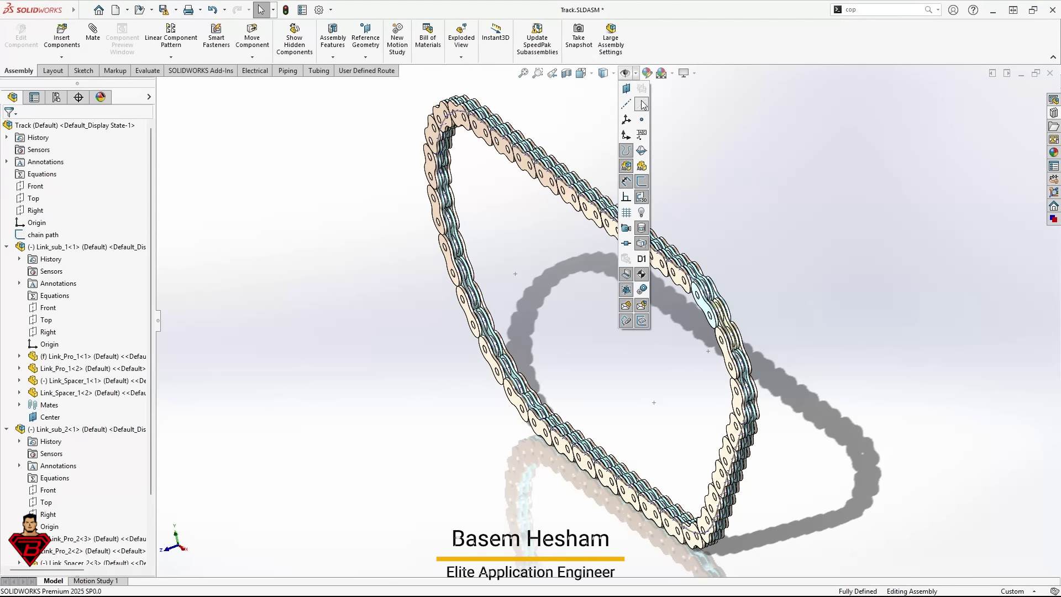
# Turn the view toward the chain's front face and collapse the Link_sub_1 and Link_sub_2 subassemblies in the feature tree.
pyautogui.moveTo(606, 368); pyautogui.dragTo(588, 314, button='middle')
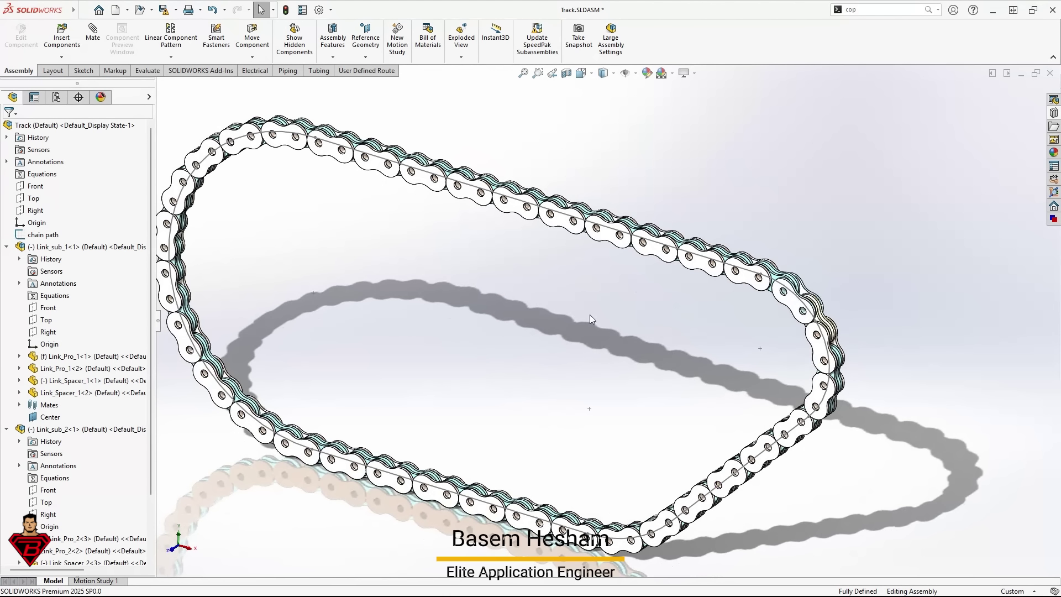
pyautogui.click(6, 247)
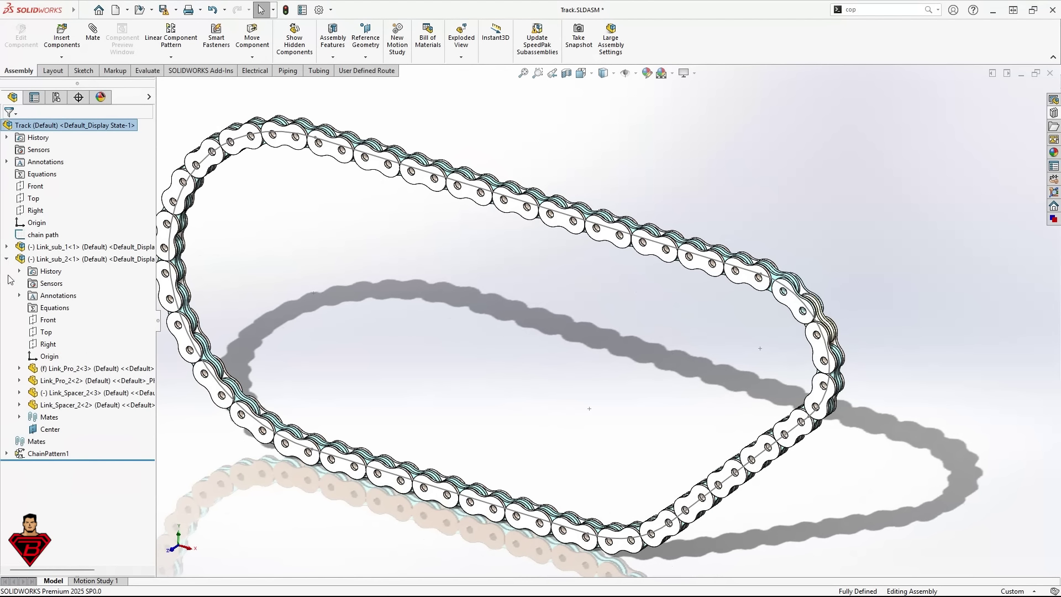
pyautogui.click(7, 258)
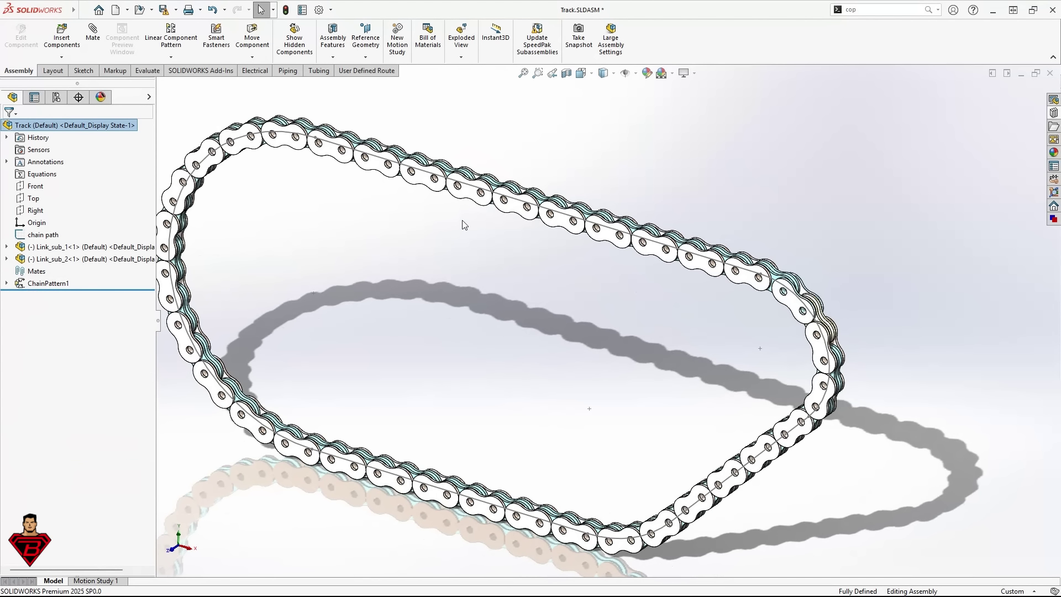
# Slide links on the lower run of the chain along the path to test the connected linkage motion.
pyautogui.moveTo(473, 194); pyautogui.dragTo(550, 442)
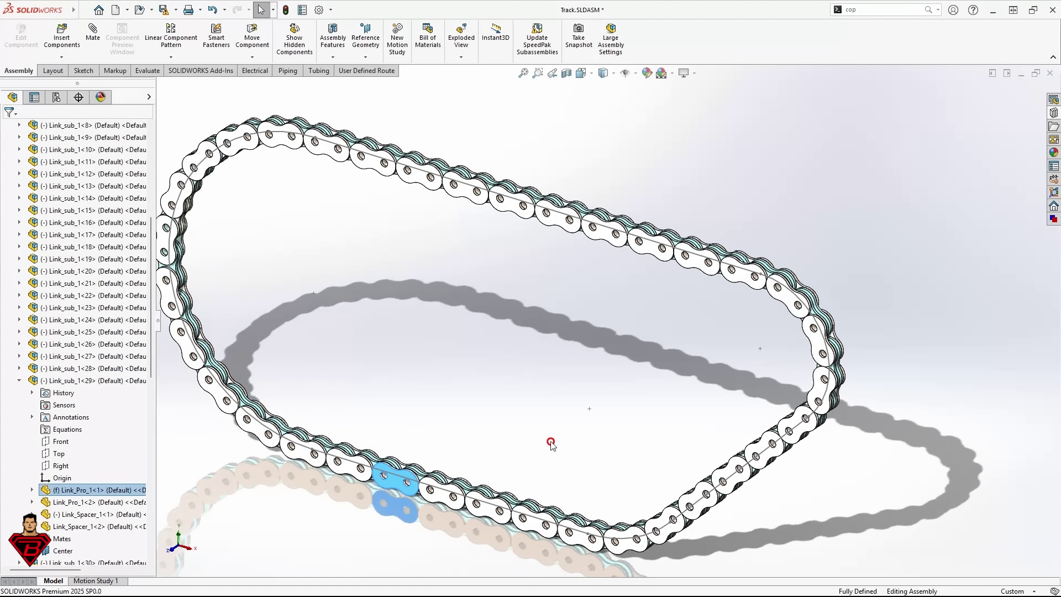
pyautogui.scroll(4, 473, 397)
pyautogui.click(439, 321)
pyautogui.scroll(-2, 439, 321)
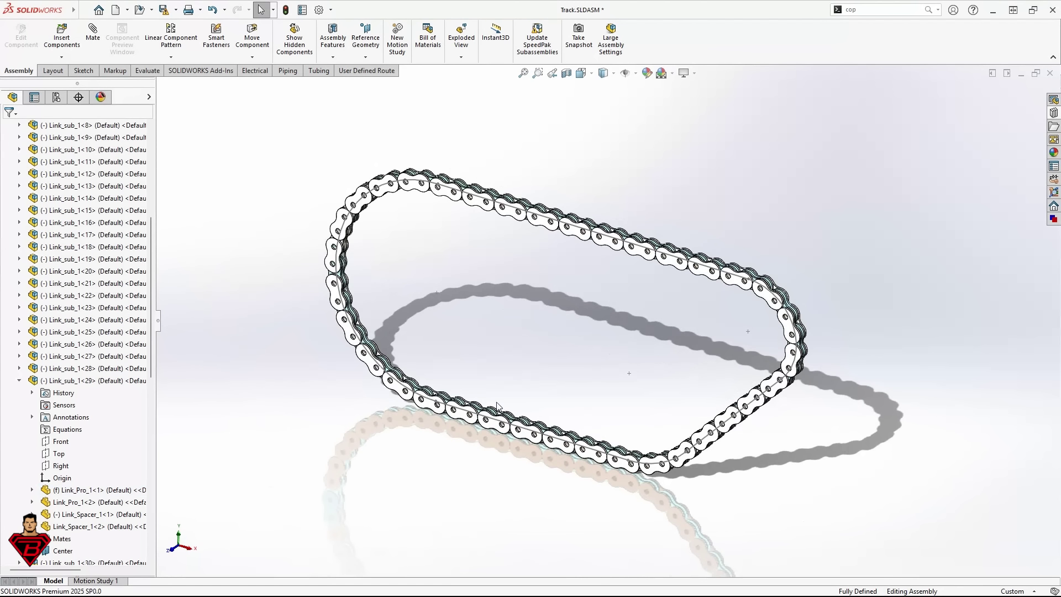
pyautogui.moveTo(500, 426); pyautogui.dragTo(687, 407)
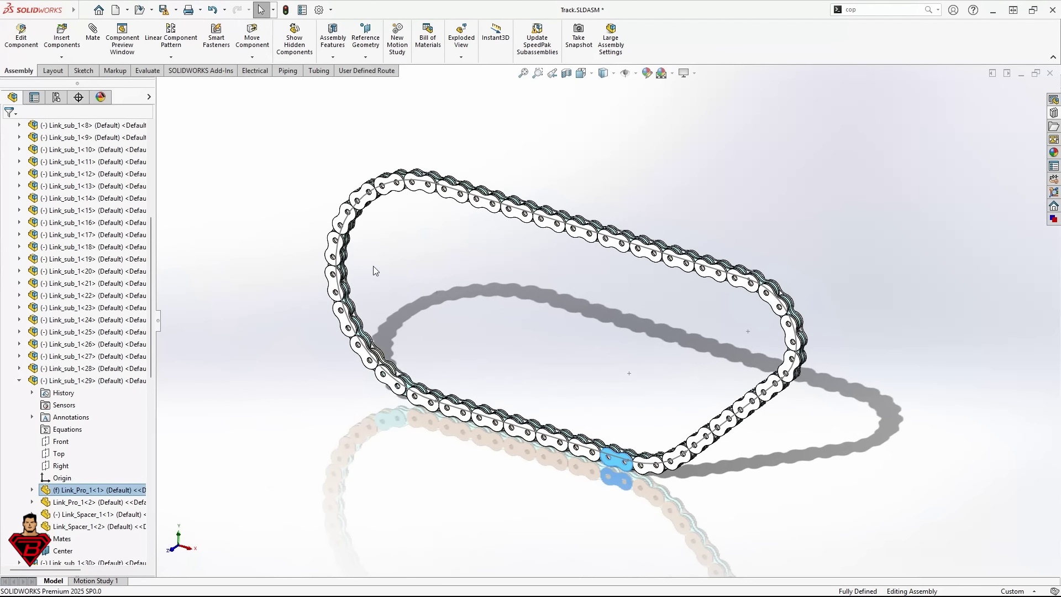
# Collapse the expanded Link_sub_1<29> instance in the feature tree, clear the selection, and set the isometric view.
pyautogui.click(20, 380)
pyautogui.click(657, 317)
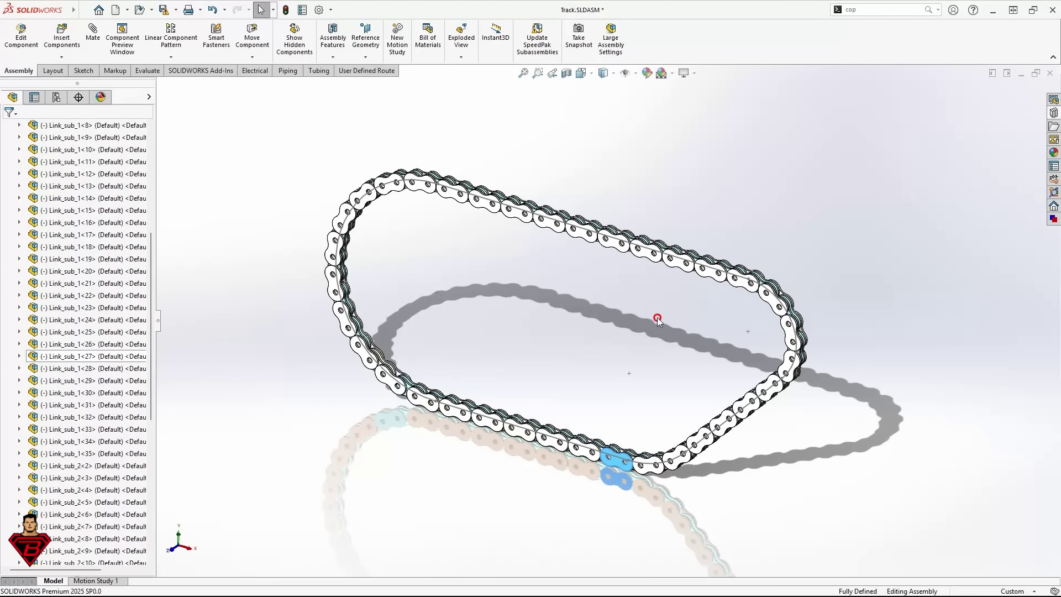
pyautogui.moveTo(658, 317); pyautogui.dragTo(595, 345, button='middle')
pyautogui.scroll(-5, 611, 370)
pyautogui.scroll(3, 603, 339)
pyautogui.scroll(5, 584, 366)
pyautogui.hotkey('ctrl', '7')
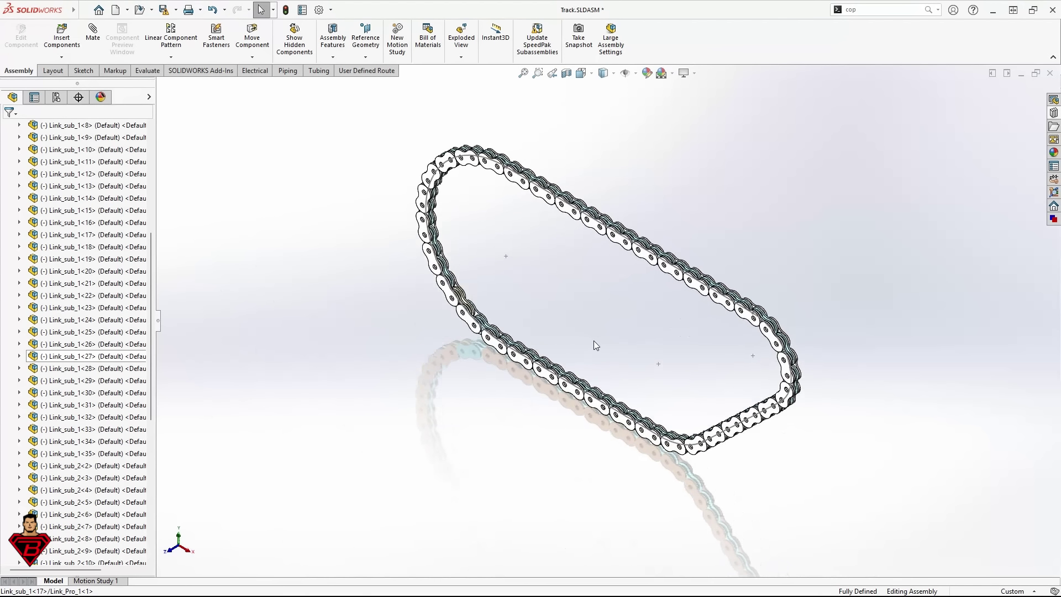
# Review the Link_sub_1 and Link_sub_2 instances listed under ChainPattern1, leaving the feature collapsed.
pyautogui.scroll(7, 8, 285)
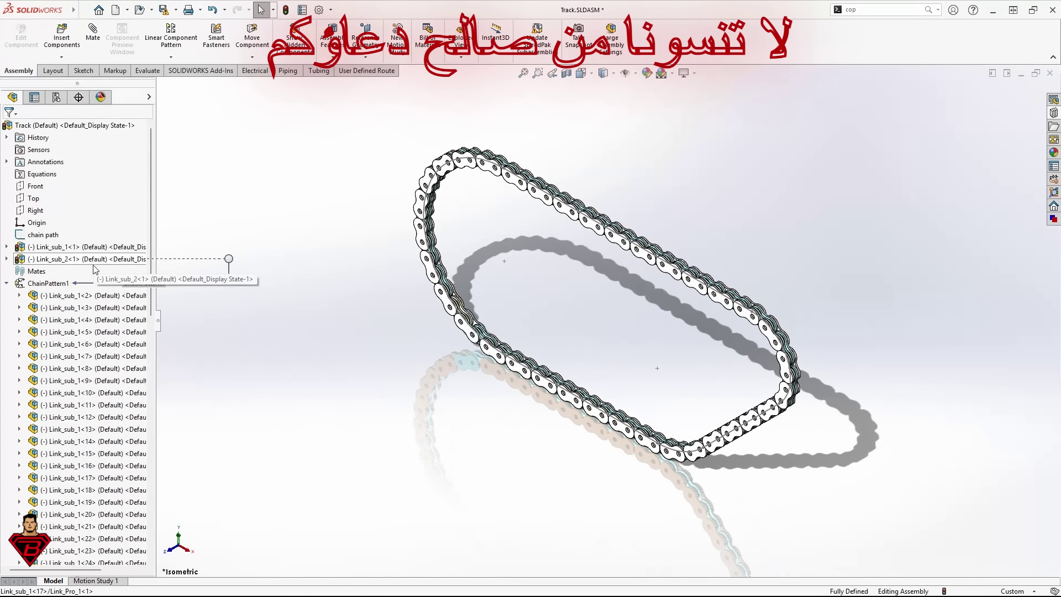
pyautogui.click(6, 284)
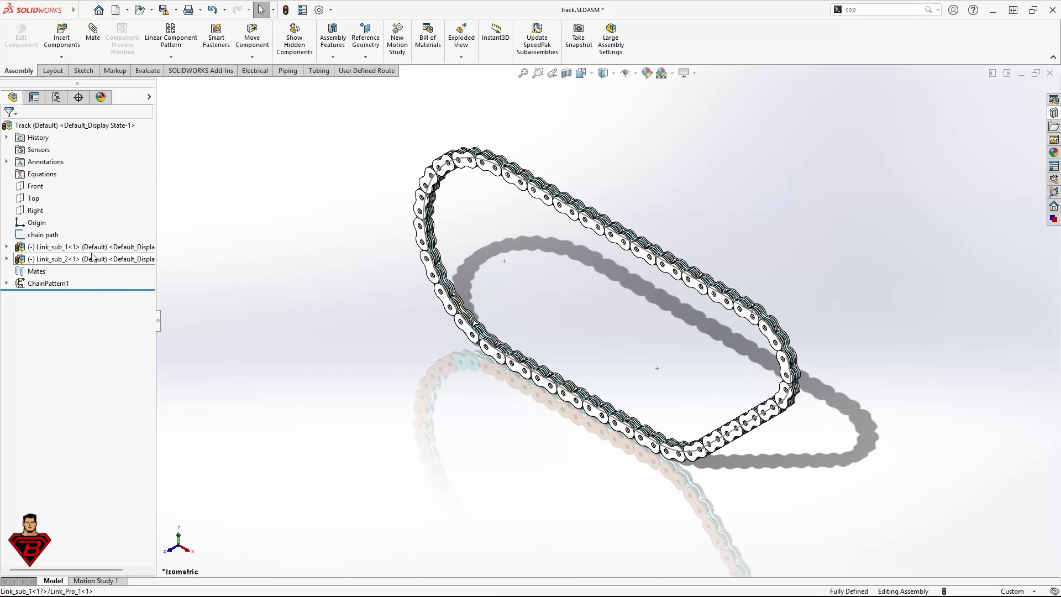
pyautogui.doubleClick(49, 286)
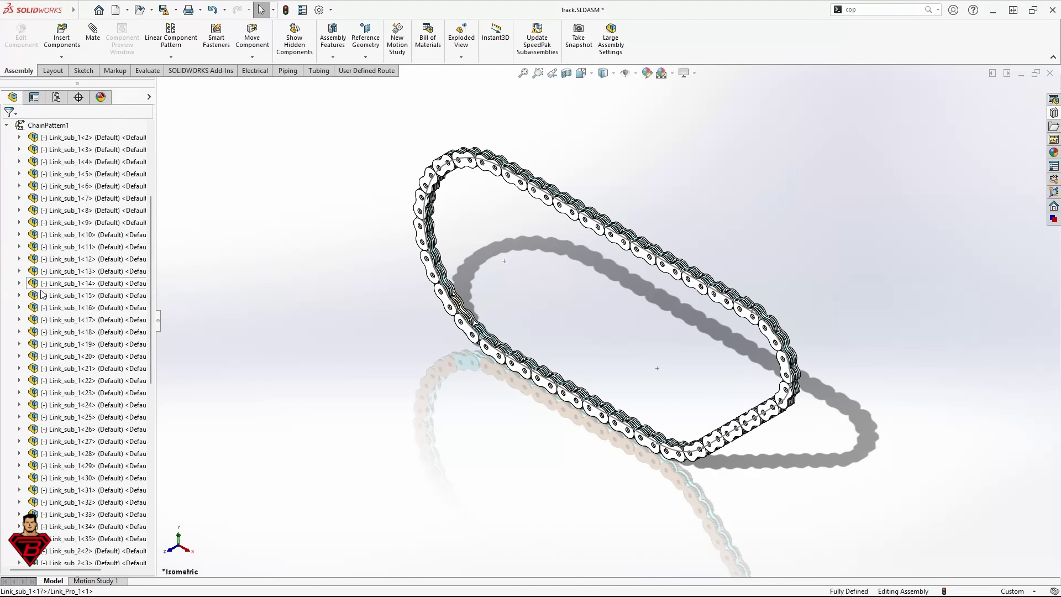
pyautogui.scroll(-3, 99, 403)
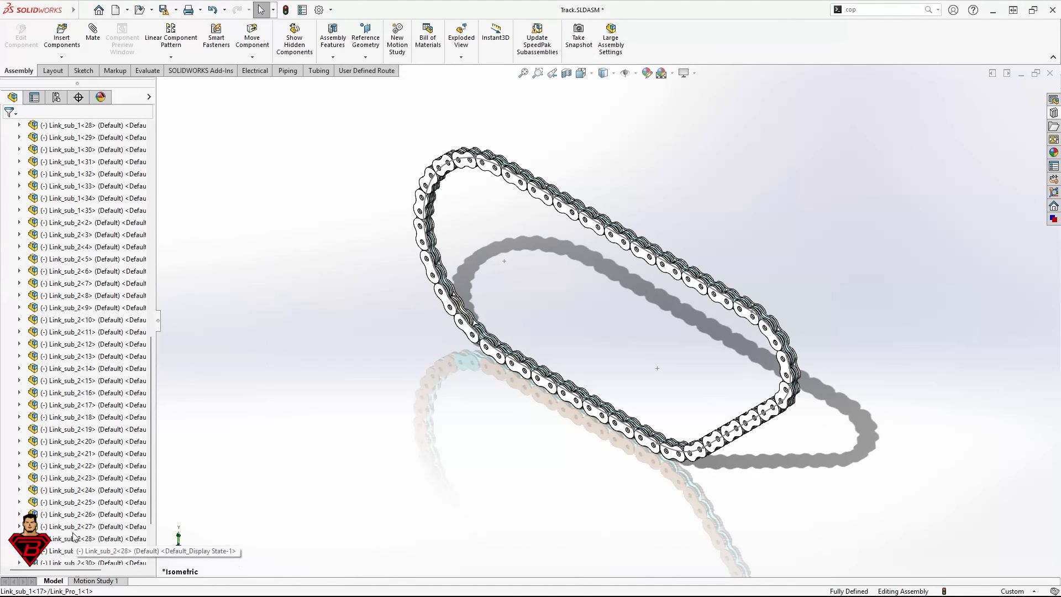
pyautogui.scroll(15, 79, 251)
pyautogui.click(7, 283)
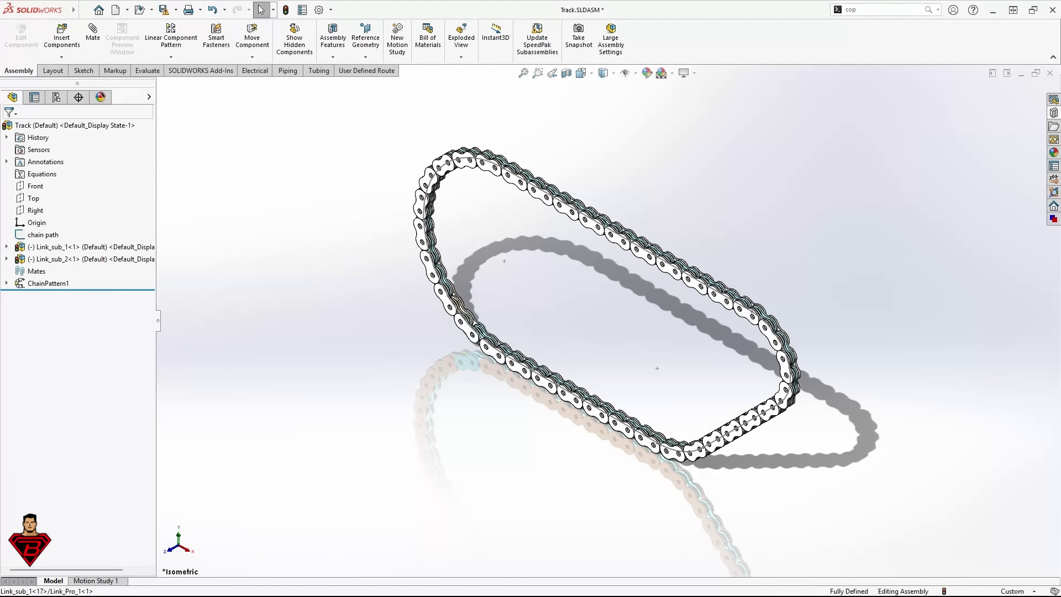
# Move the chain around its closed path again by pulling individual patterned links in the isometric view.
pyautogui.moveTo(593, 228); pyautogui.dragTo(442, 194)
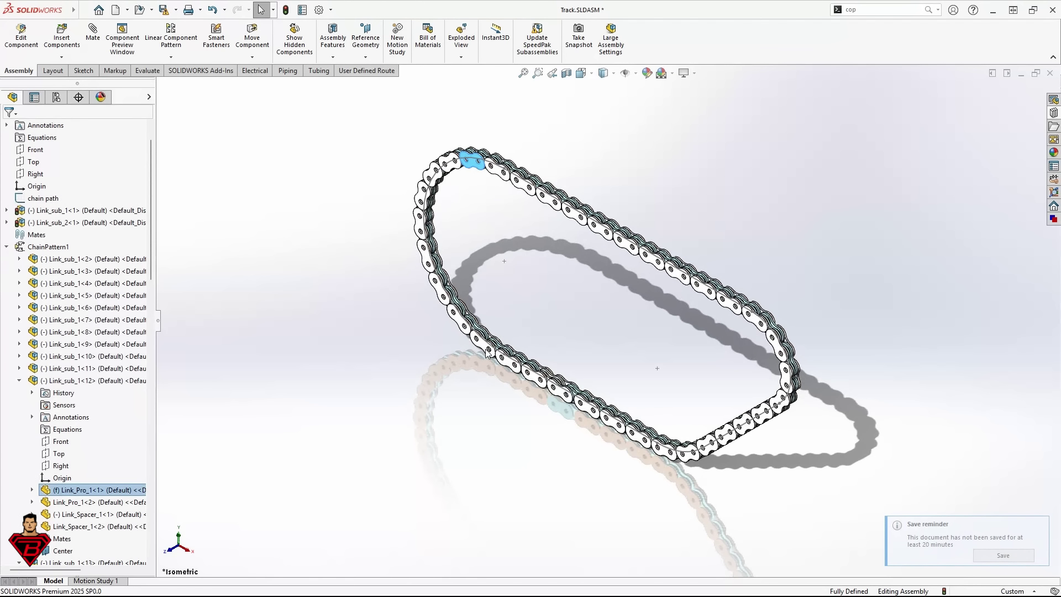
pyautogui.moveTo(486, 354)
pyautogui.mouseDown()
pyautogui.moveTo(732, 446)
pyautogui.moveTo(777, 386)
pyautogui.moveTo(753, 315)
pyautogui.moveTo(492, 230)
pyautogui.moveTo(483, 241)
pyautogui.mouseUp()
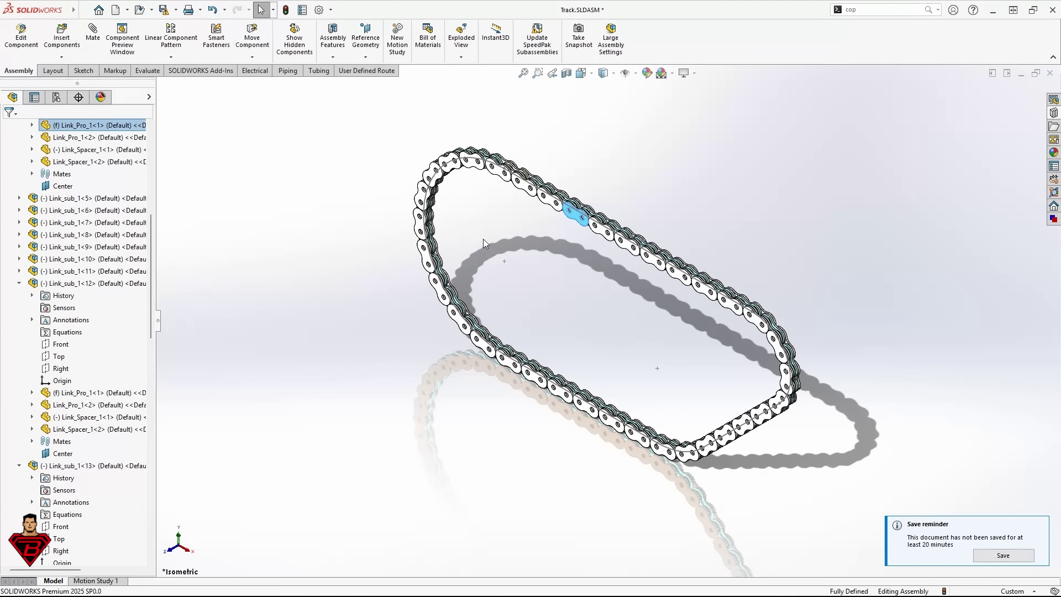